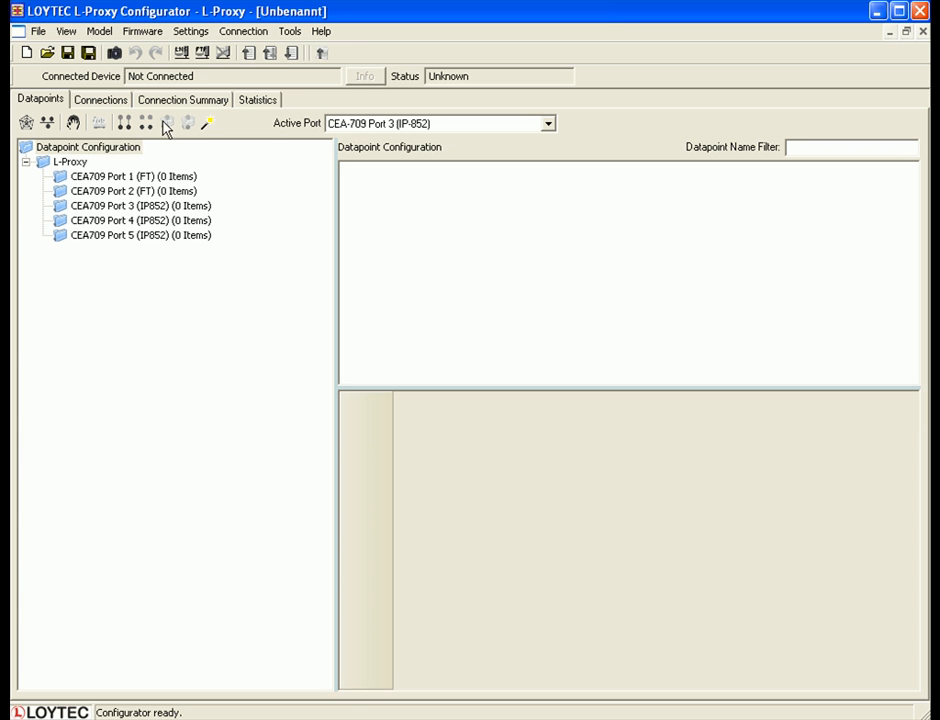
Set the project's L-Proxy operating mode to Advanced - Dynamic, static and external NVs in the CEA709 project settings.
{"action": "left_click", "coordinate": [187, 33]}
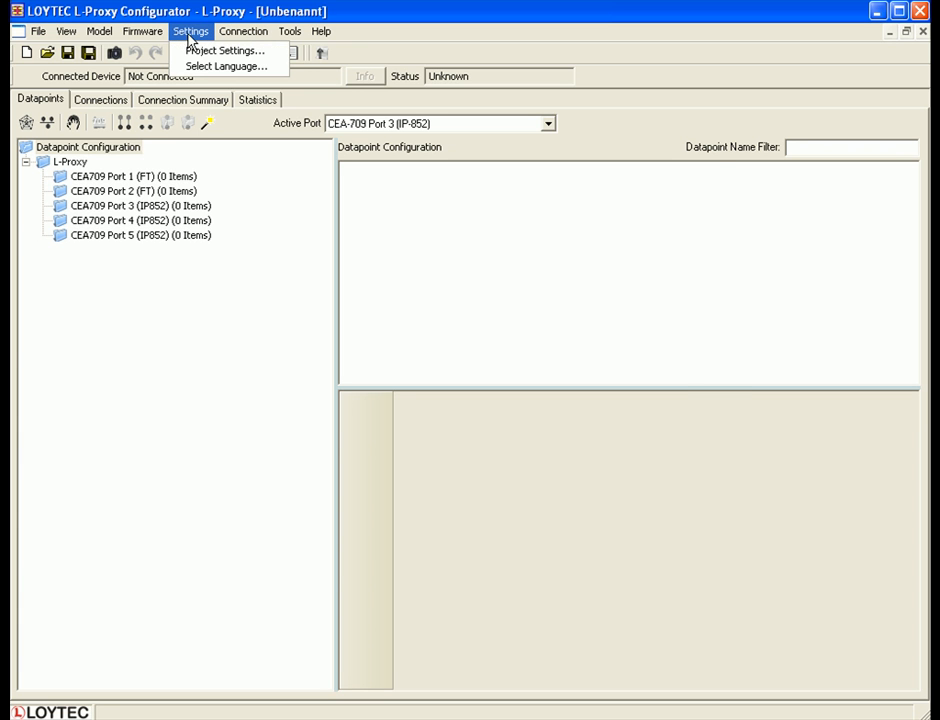
{"action": "left_click", "coordinate": [201, 50]}
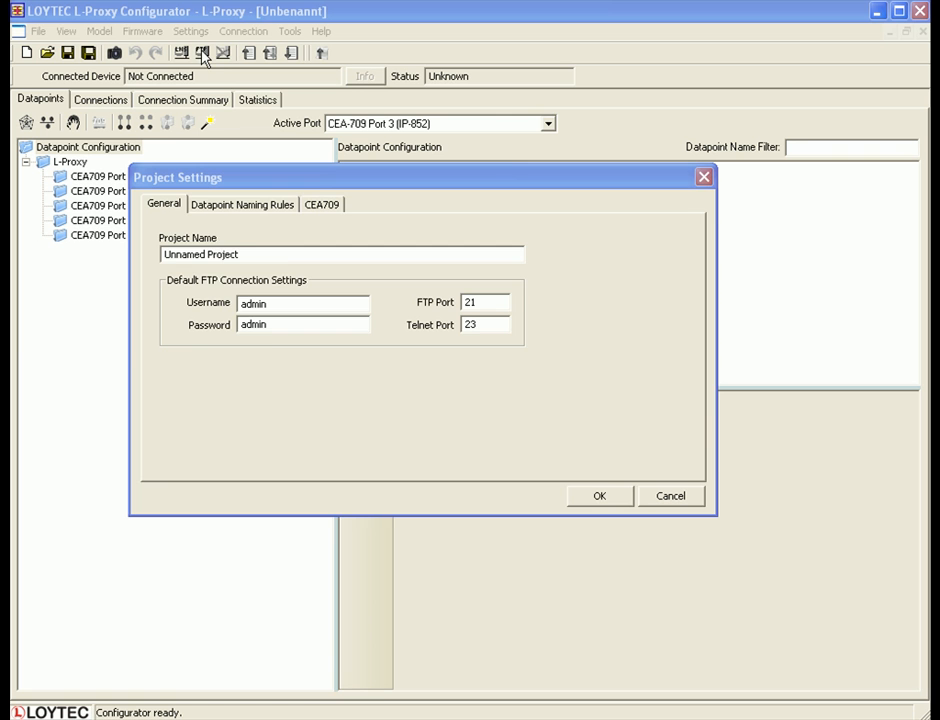
{"action": "left_click", "coordinate": [335, 206]}
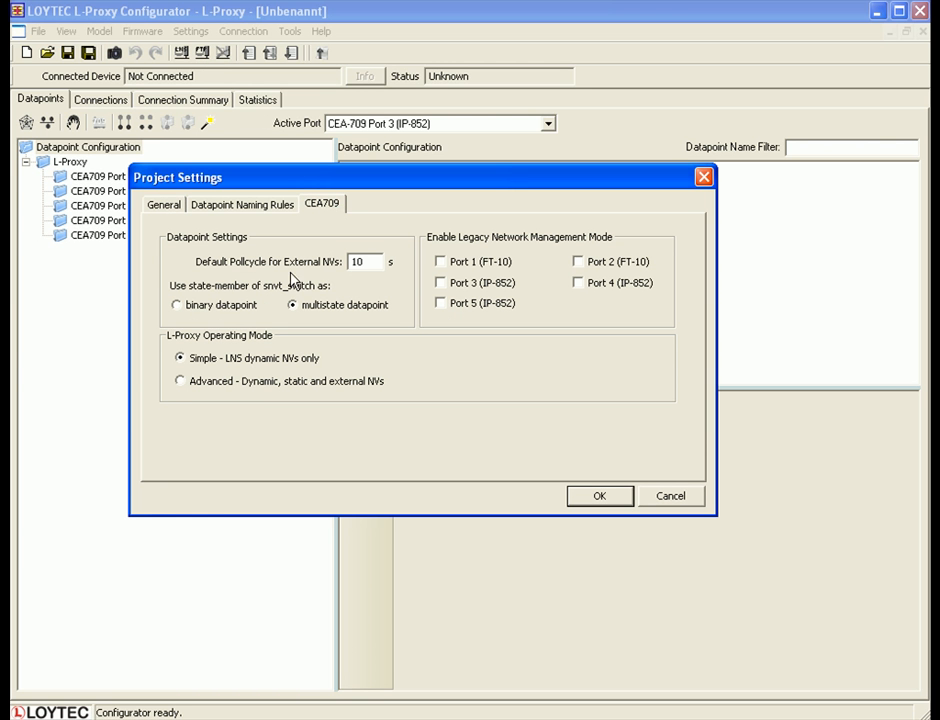
{"action": "left_click", "coordinate": [179, 382]}
{"action": "left_click", "coordinate": [599, 497]}
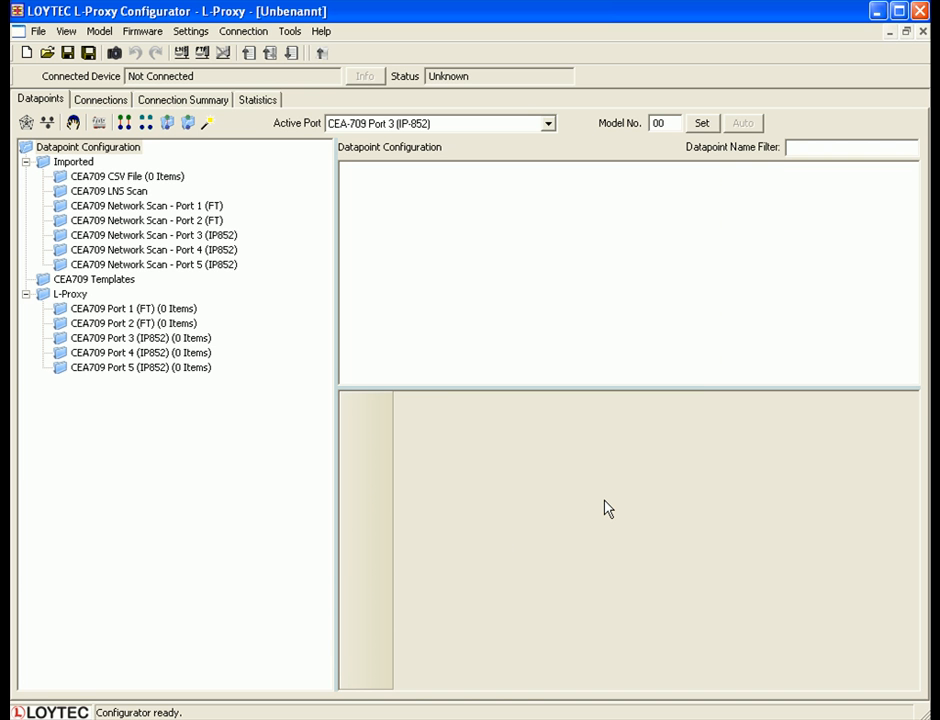
Connect over FTP to the saved device LP-33E100 at 192.168.4.52, keeping CEA-709 Port 3 (IP-852) as the active port.
{"action": "left_click", "coordinate": [203, 58]}
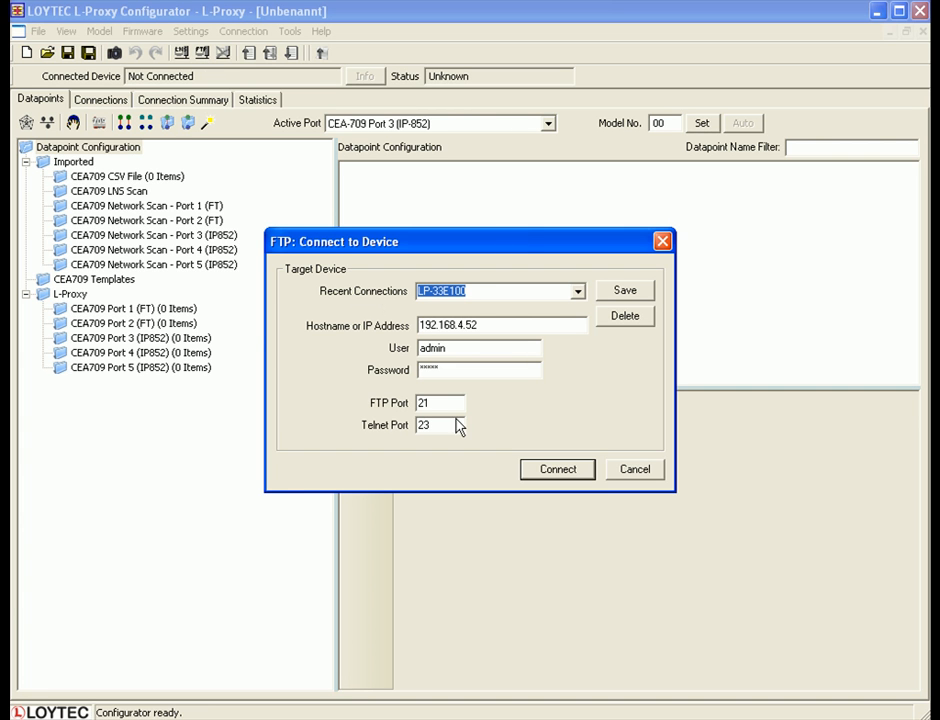
{"action": "left_click", "coordinate": [560, 472]}
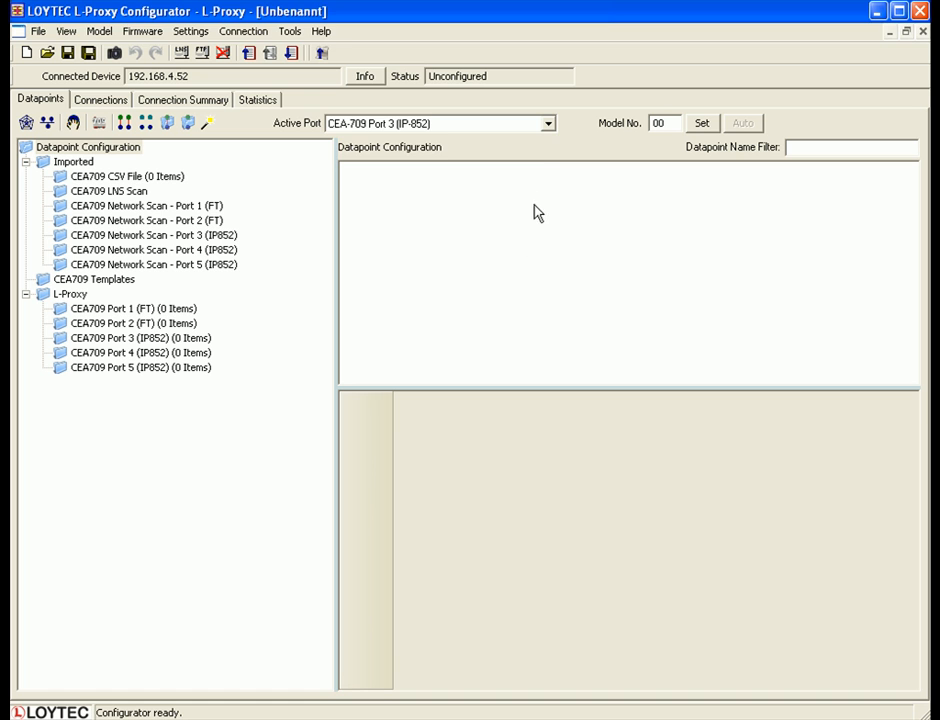
{"action": "left_click", "coordinate": [549, 125]}
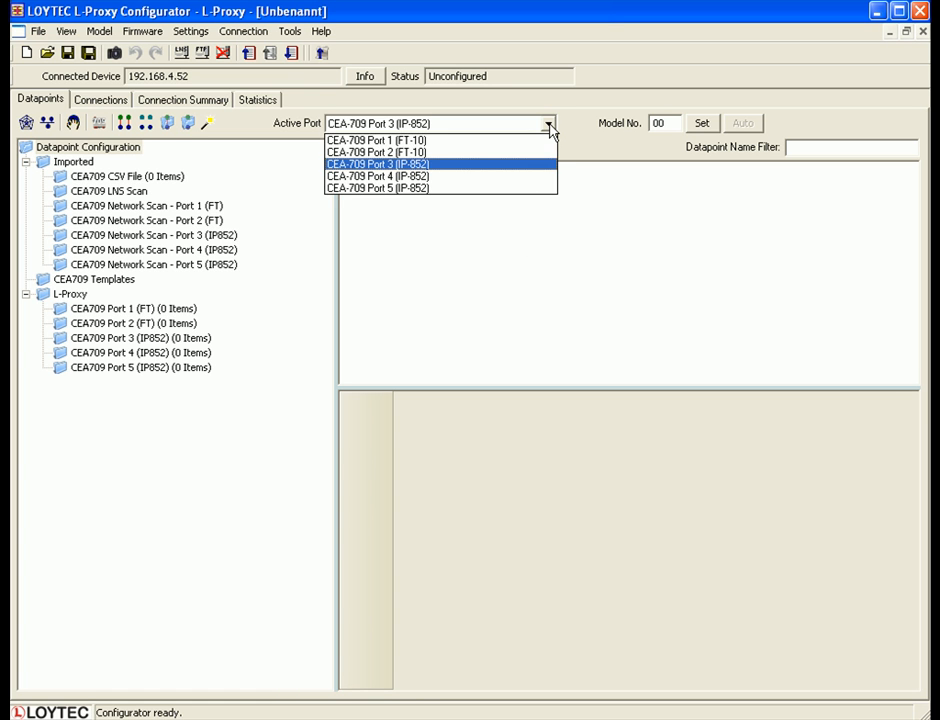
{"action": "left_click", "coordinate": [549, 125]}
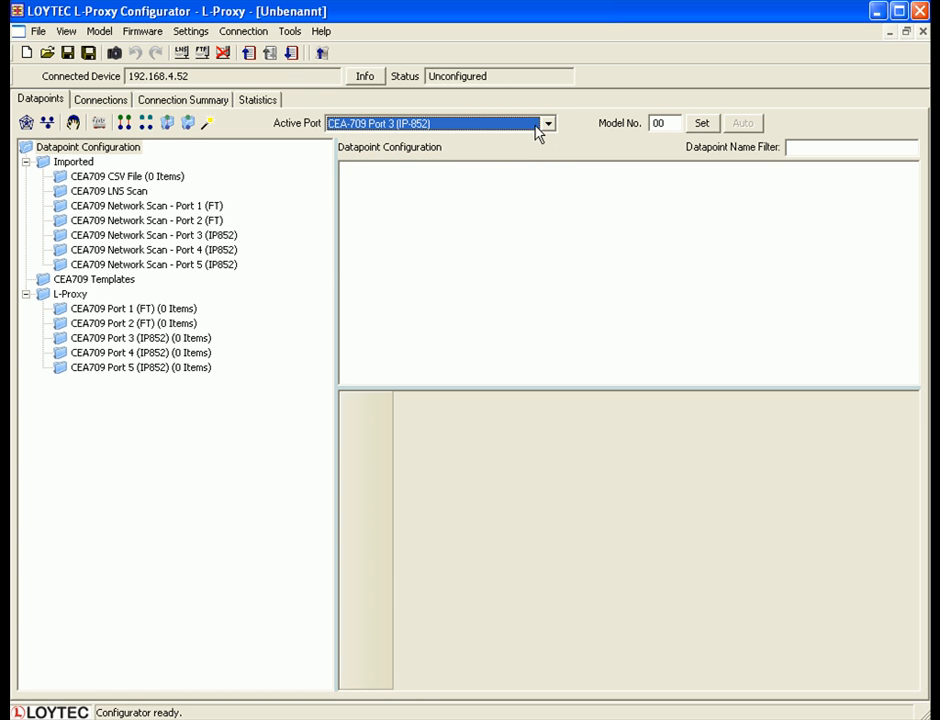
Create a static NV named nviAlarm on CEA709 Port 3 with type alarm (88) and direction Input.
{"action": "left_click", "coordinate": [131, 339]}
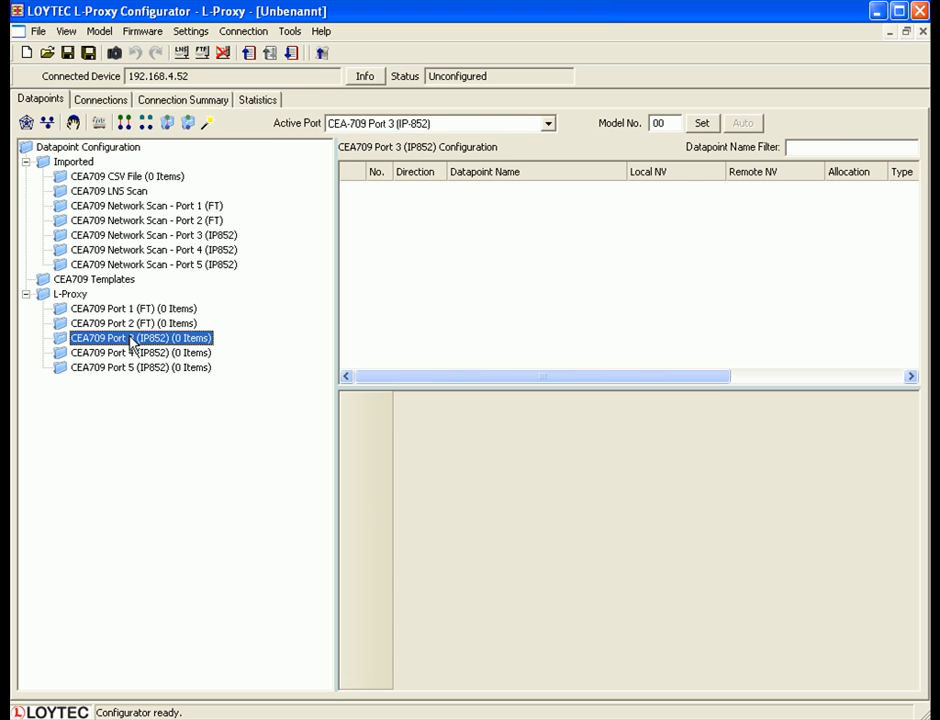
{"action": "left_click", "coordinate": [469, 259]}
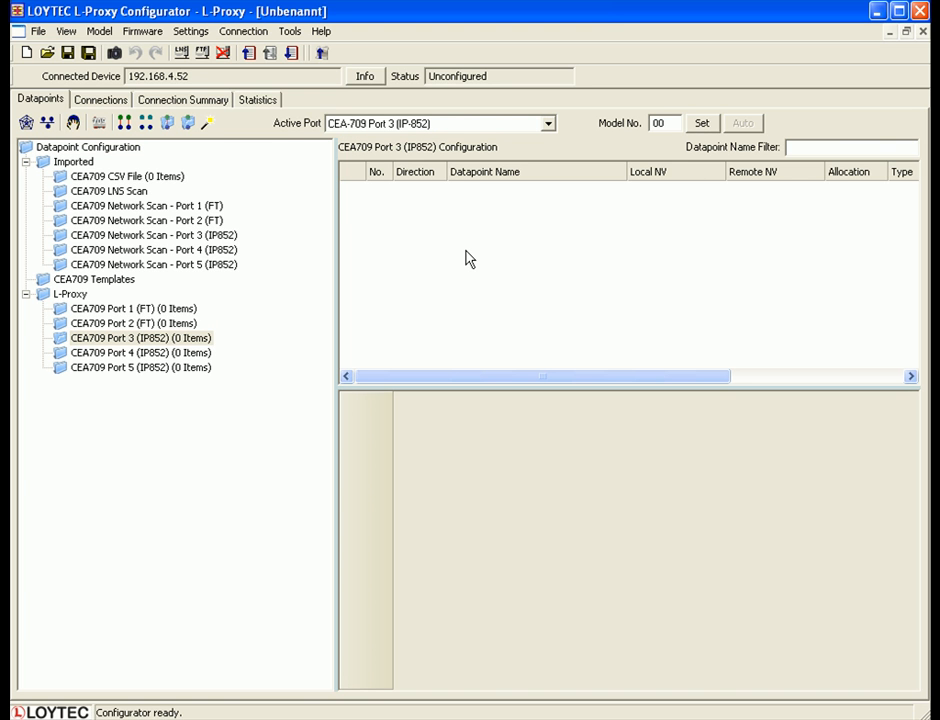
{"action": "right_click", "coordinate": [469, 259]}
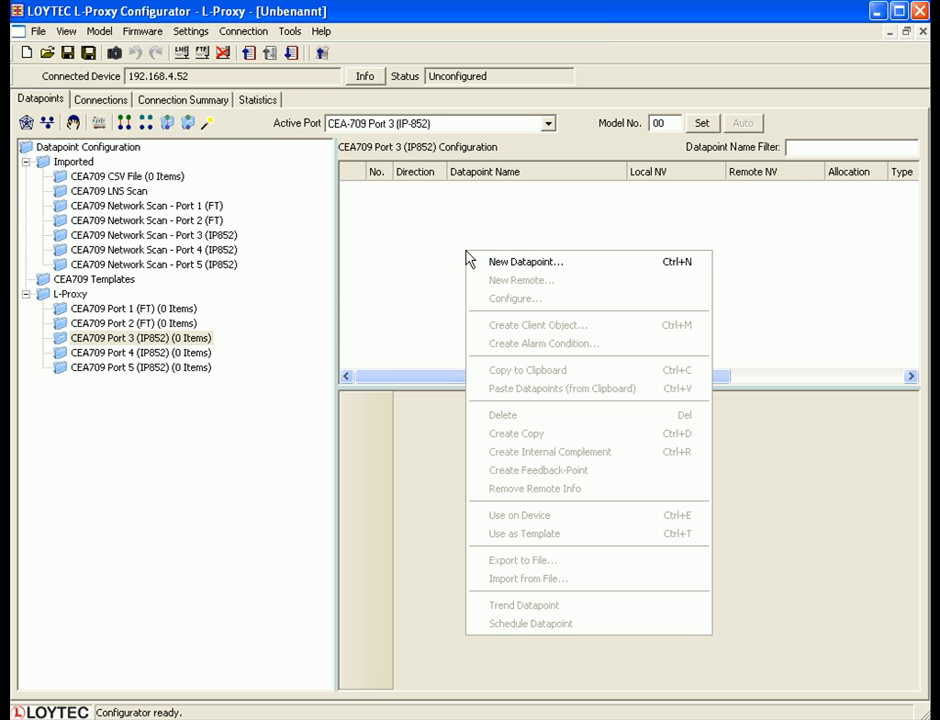
{"action": "left_click", "coordinate": [574, 262]}
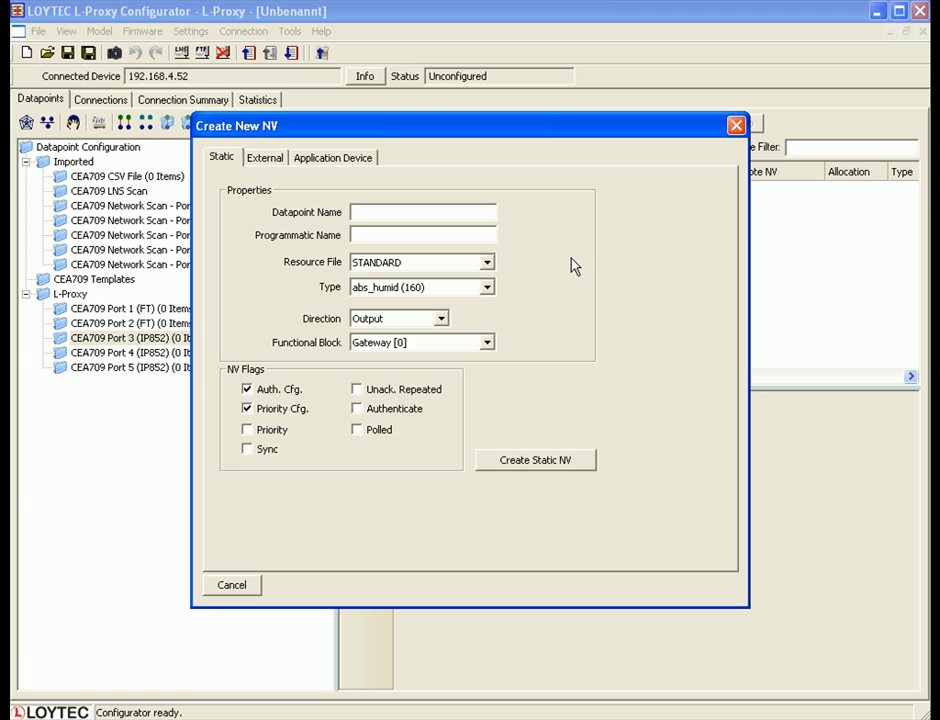
{"action": "type", "text": "nviAlarm"}
{"action": "left_click", "coordinate": [487, 288]}
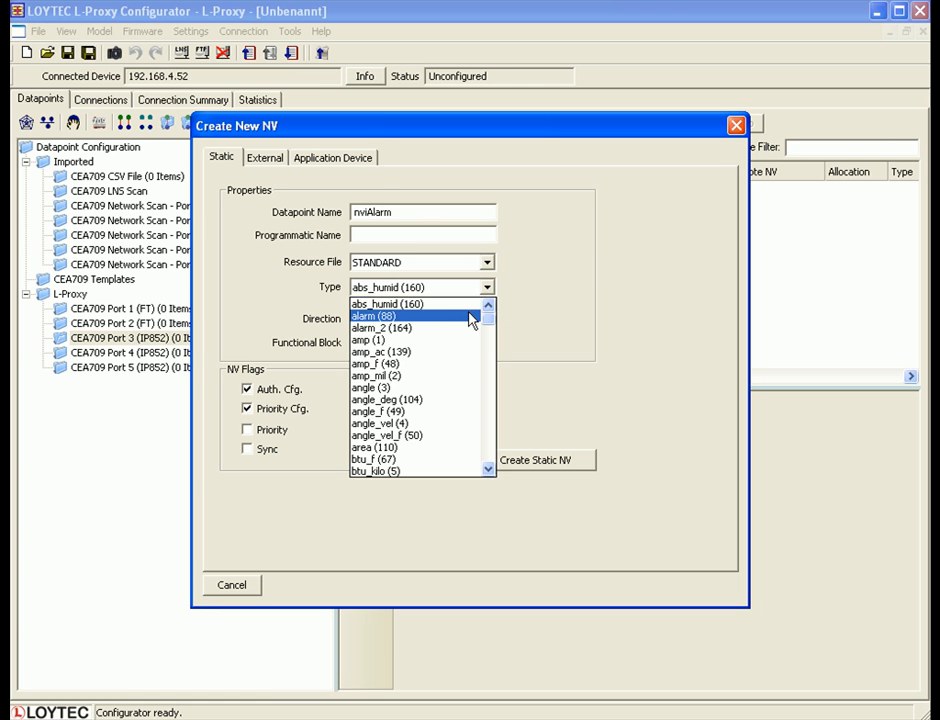
{"action": "left_click", "coordinate": [471, 317]}
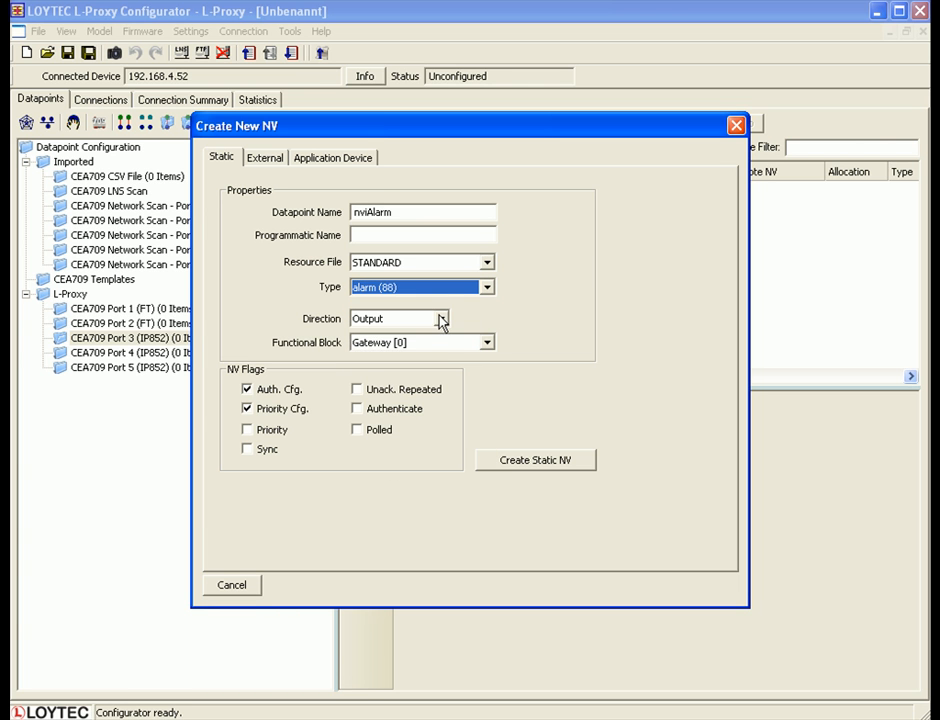
{"action": "left_click", "coordinate": [441, 319]}
{"action": "left_click", "coordinate": [438, 347]}
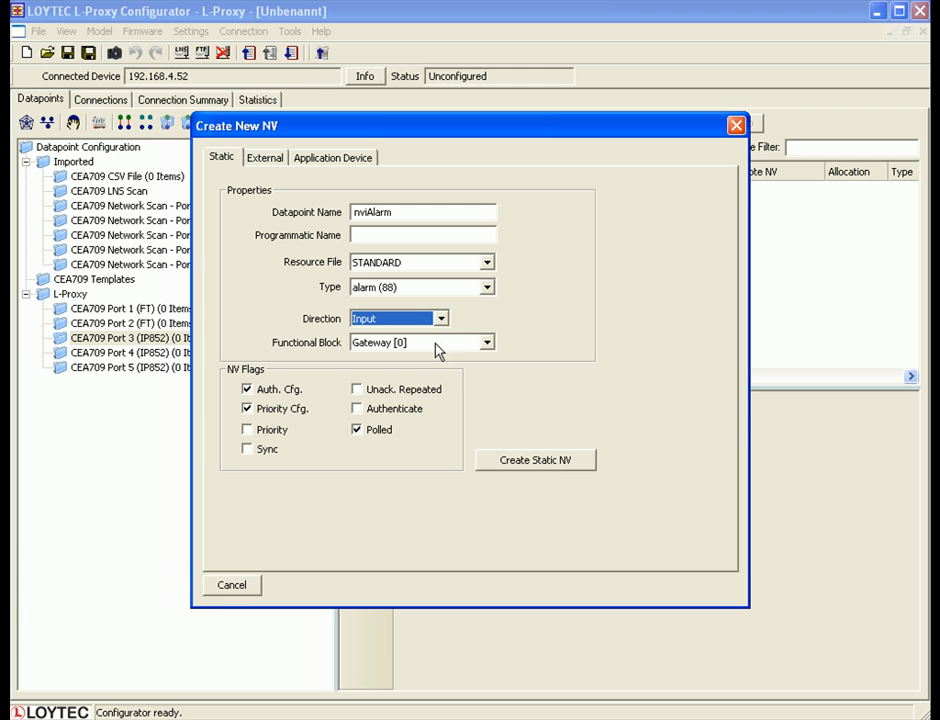
{"action": "left_click", "coordinate": [553, 470]}
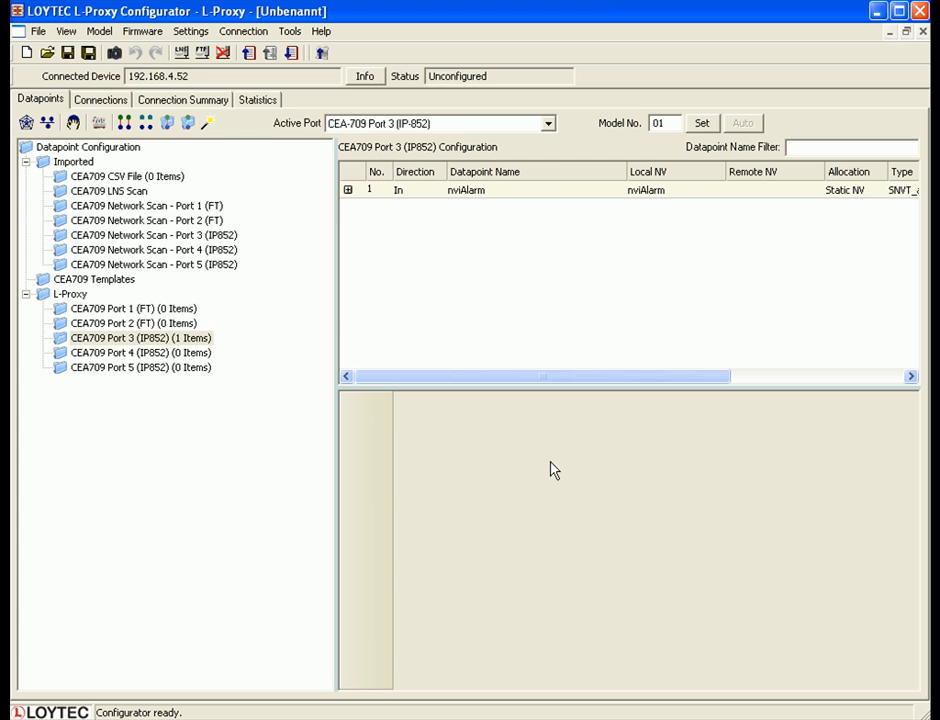
Make CEA-709 Port 4 (IP-852) active and create a static output NV named nvoAlarm with type alarm (88) on it.
{"action": "left_click", "coordinate": [548, 124]}
{"action": "left_click", "coordinate": [518, 177]}
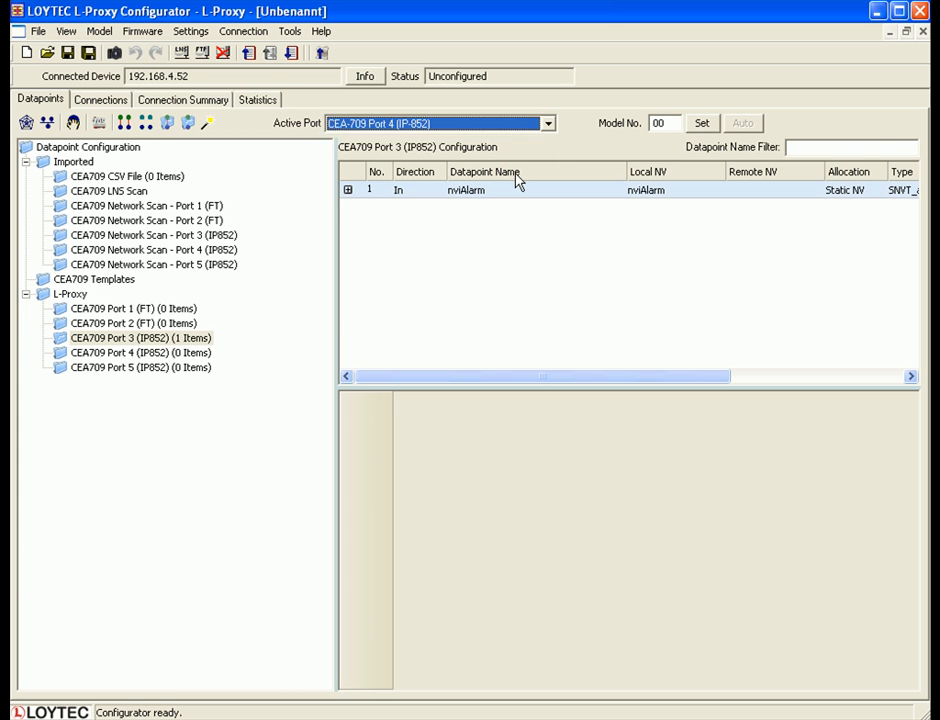
{"action": "left_click", "coordinate": [137, 354]}
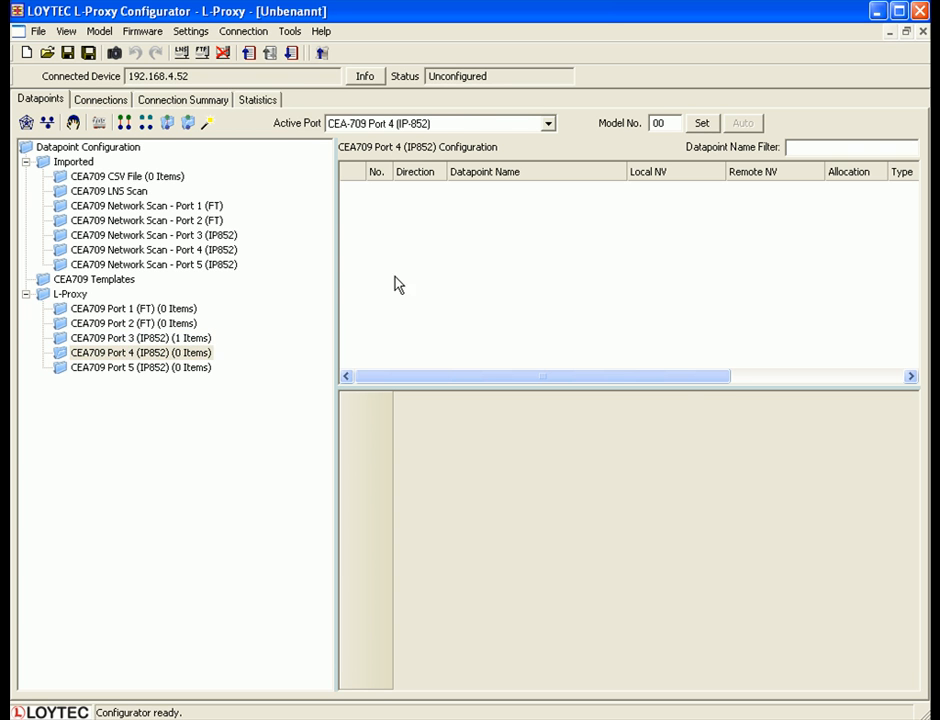
{"action": "right_click", "coordinate": [446, 258]}
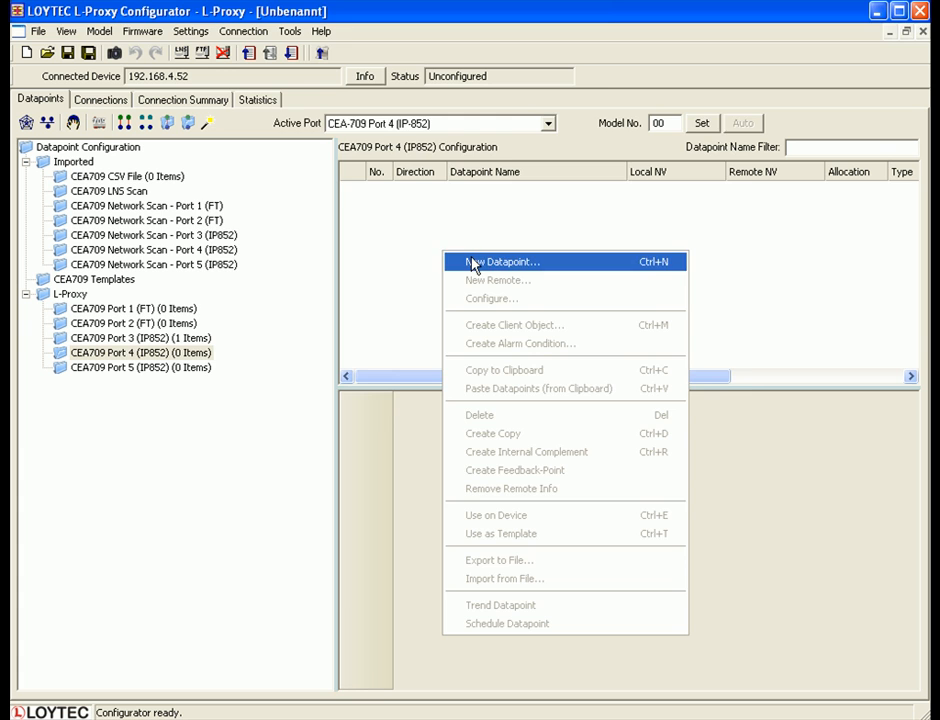
{"action": "left_click", "coordinate": [474, 262]}
{"action": "type", "text": "nvo"}
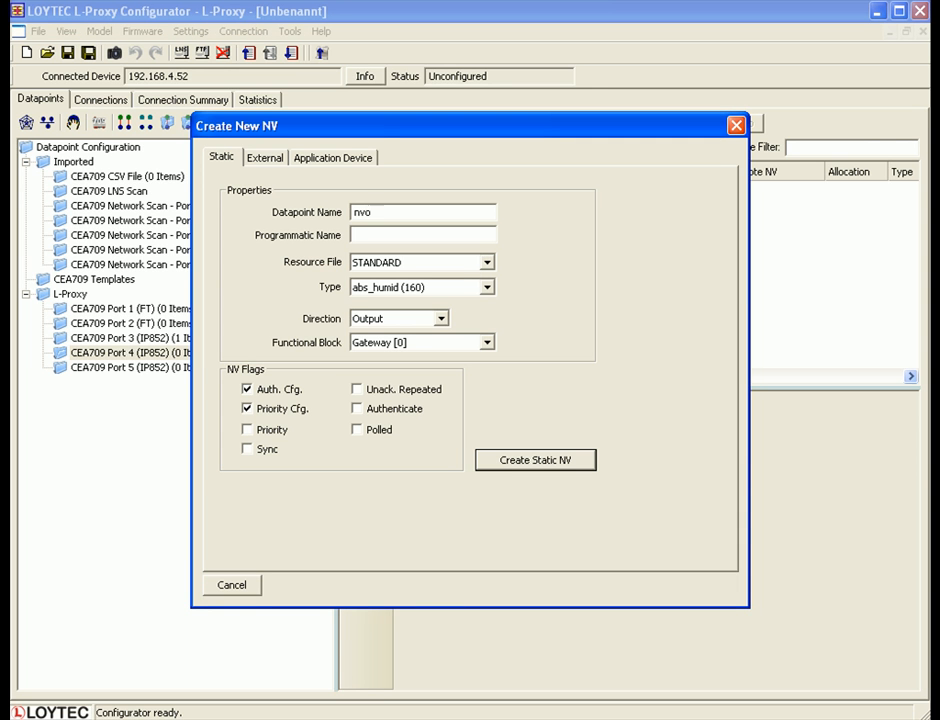
{"action": "type", "text": "Alarm"}
{"action": "left_click", "coordinate": [486, 289]}
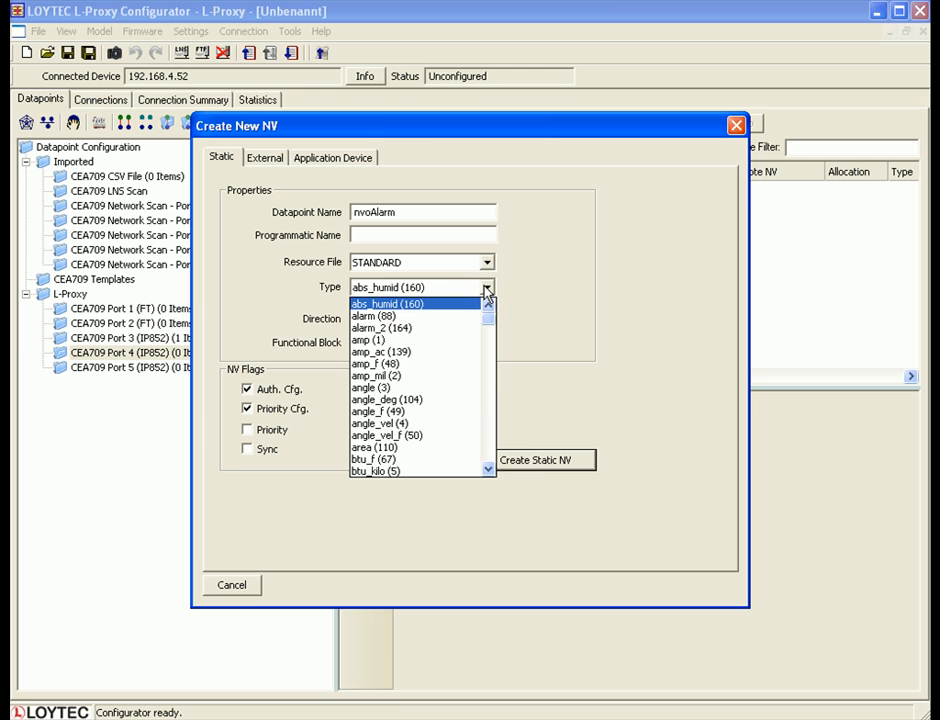
{"action": "left_click", "coordinate": [464, 317]}
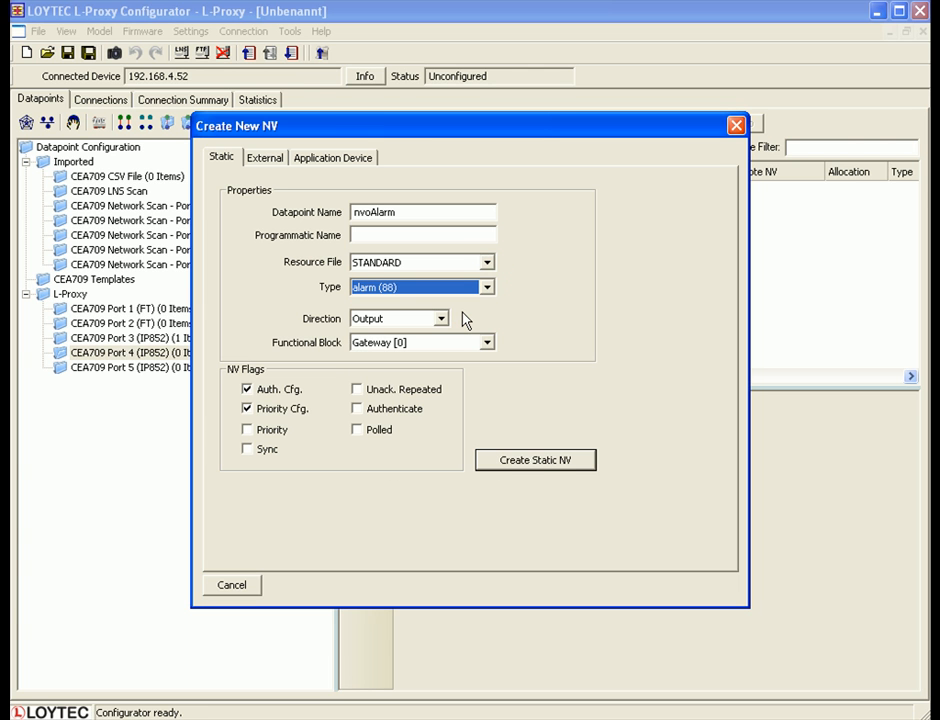
{"action": "left_click", "coordinate": [540, 461]}
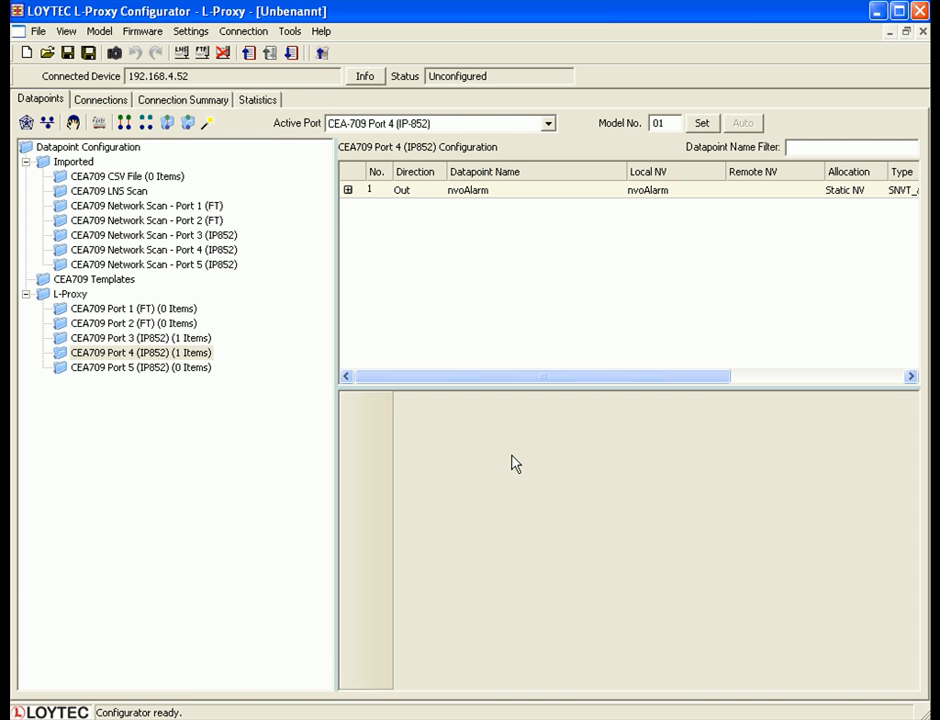
Build the XIF file for CEA709 Port 4 with the IP-852 transceiver and save it as port_4.
{"action": "left_click", "coordinate": [171, 355]}
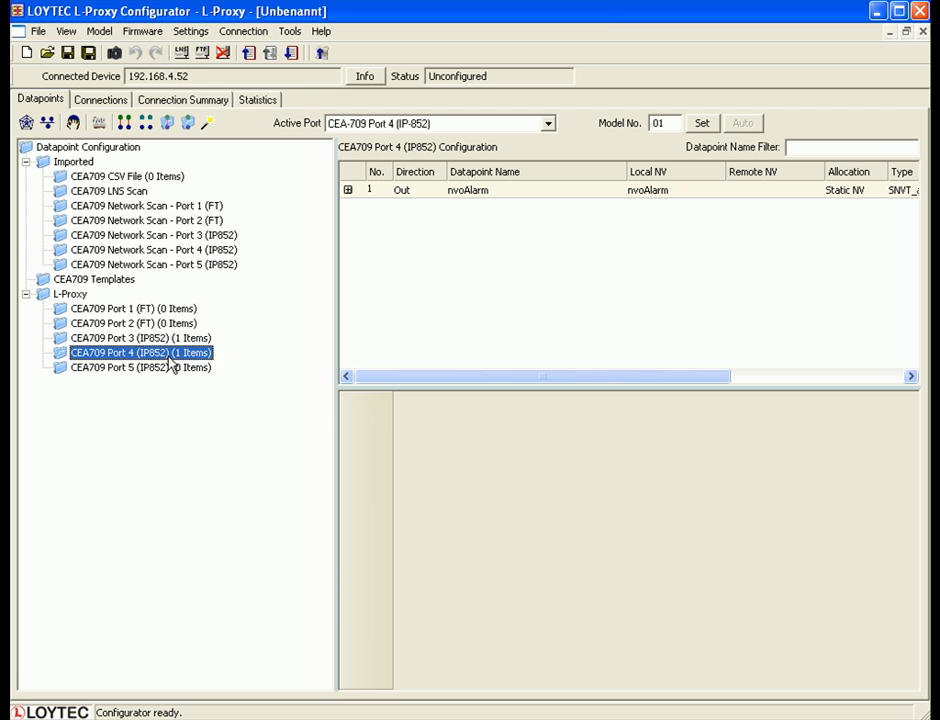
{"action": "right_click", "coordinate": [170, 356]}
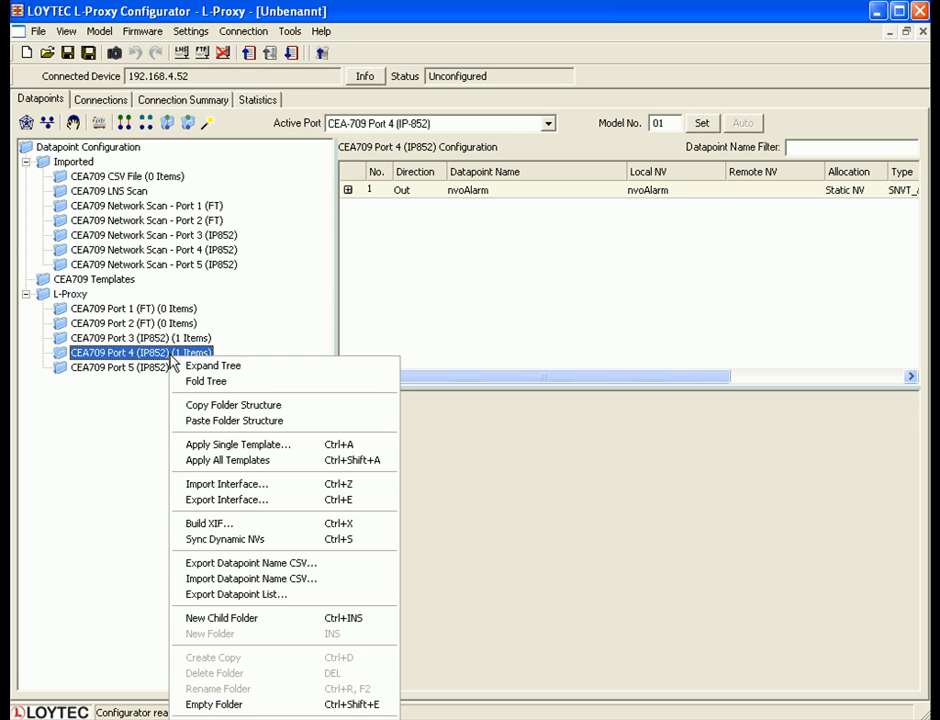
{"action": "left_click", "coordinate": [210, 525]}
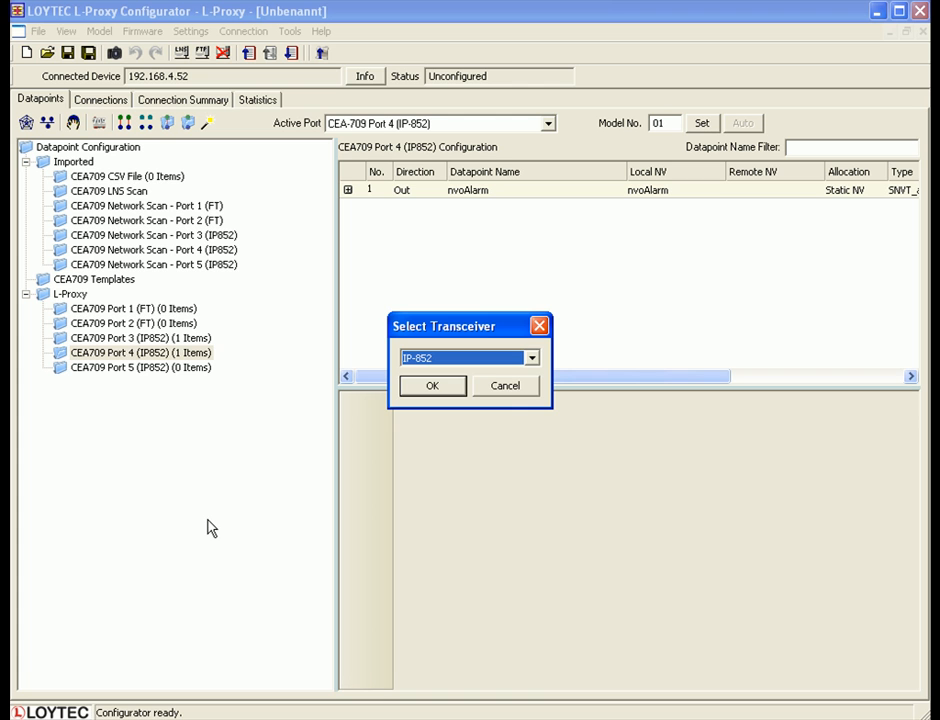
{"action": "left_click", "coordinate": [532, 359]}
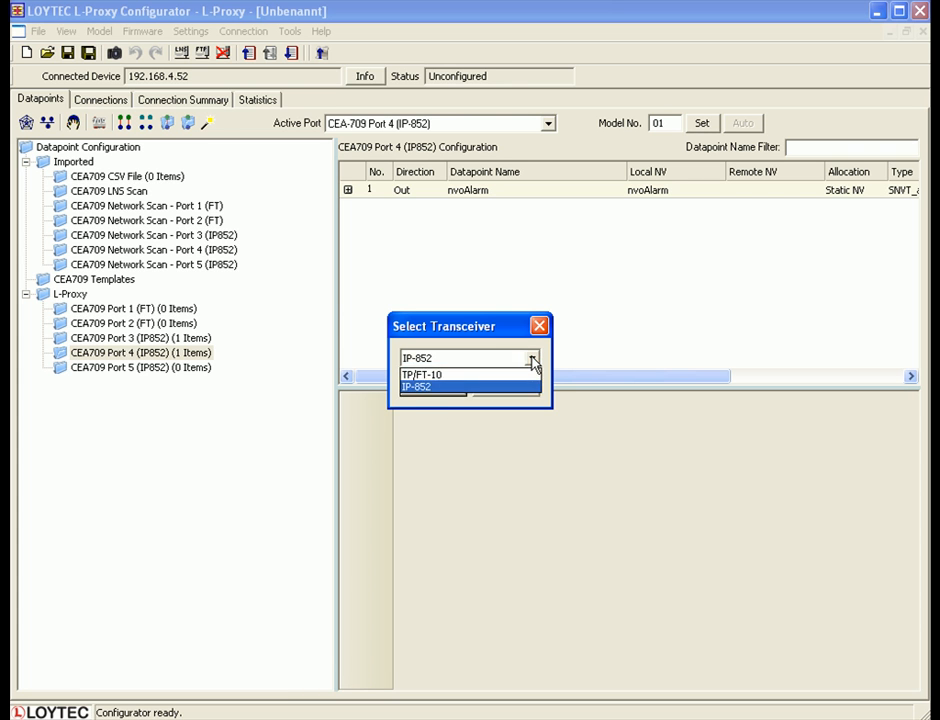
{"action": "left_click", "coordinate": [533, 362]}
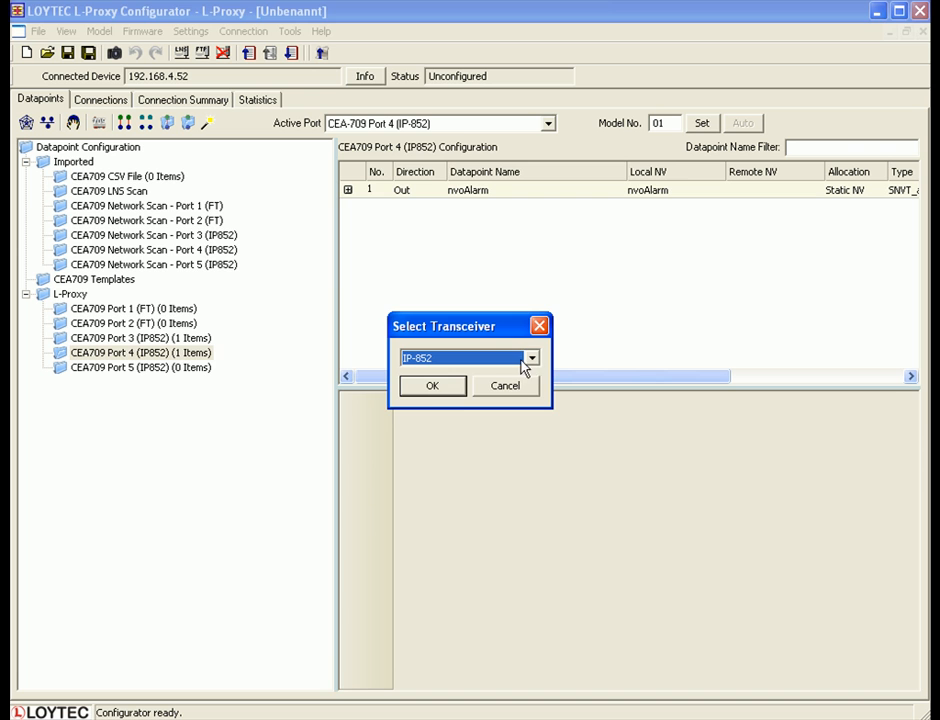
{"action": "left_click", "coordinate": [430, 388]}
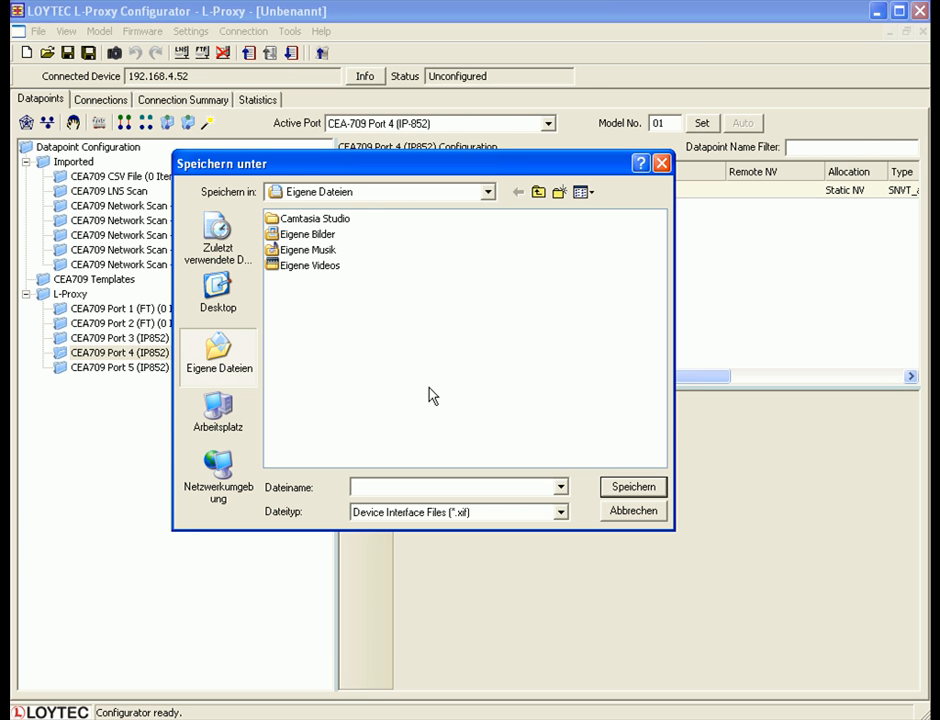
{"action": "type", "text": "port_4"}
{"action": "left_click", "coordinate": [628, 493]}
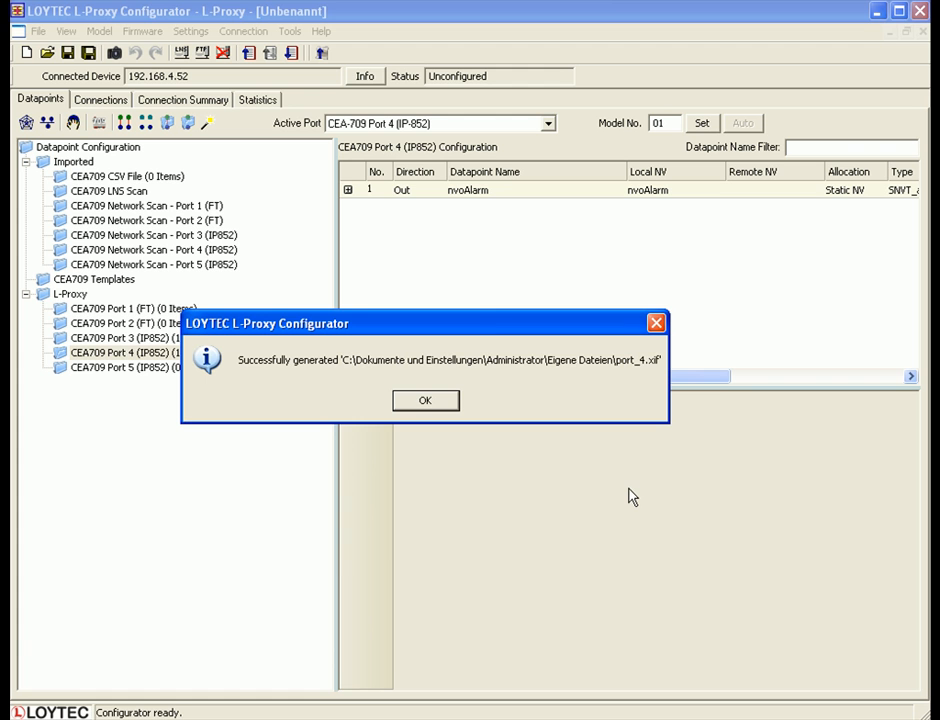
{"action": "left_click", "coordinate": [442, 400]}
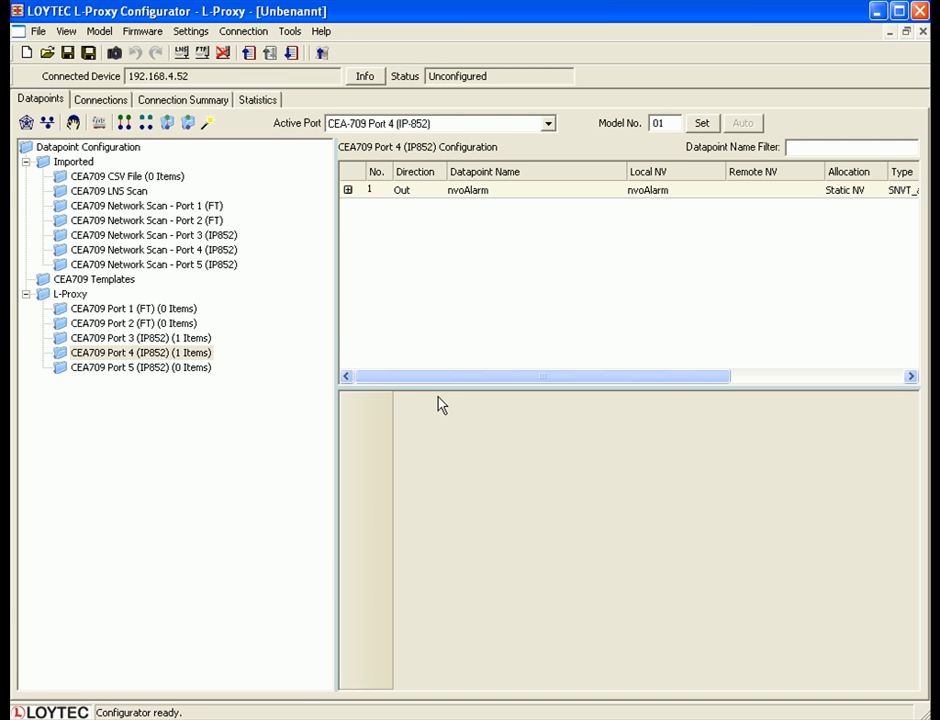
Add a new connection and select nviAlarm from CEA709 Port 3 (IP852) as its hub.
{"action": "left_click", "coordinate": [113, 101]}
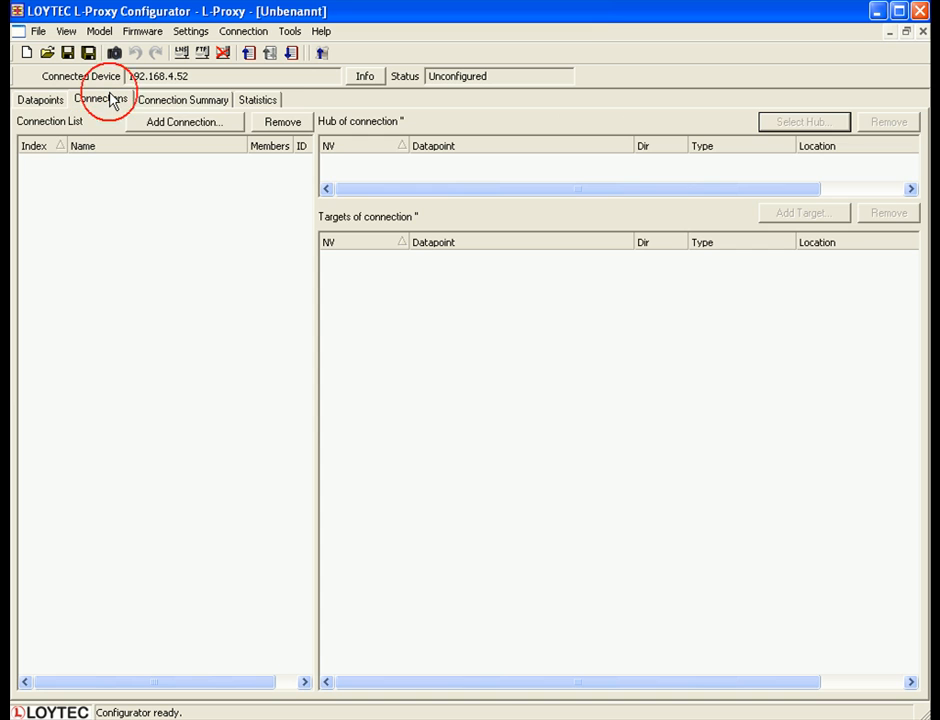
{"action": "left_click", "coordinate": [178, 123]}
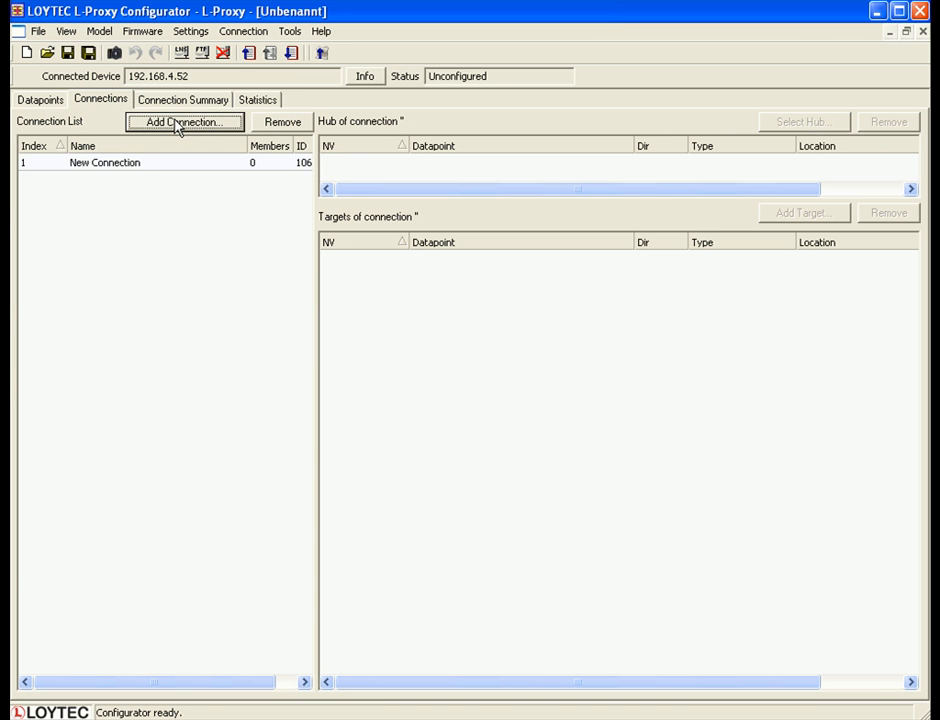
{"action": "left_click", "coordinate": [104, 164]}
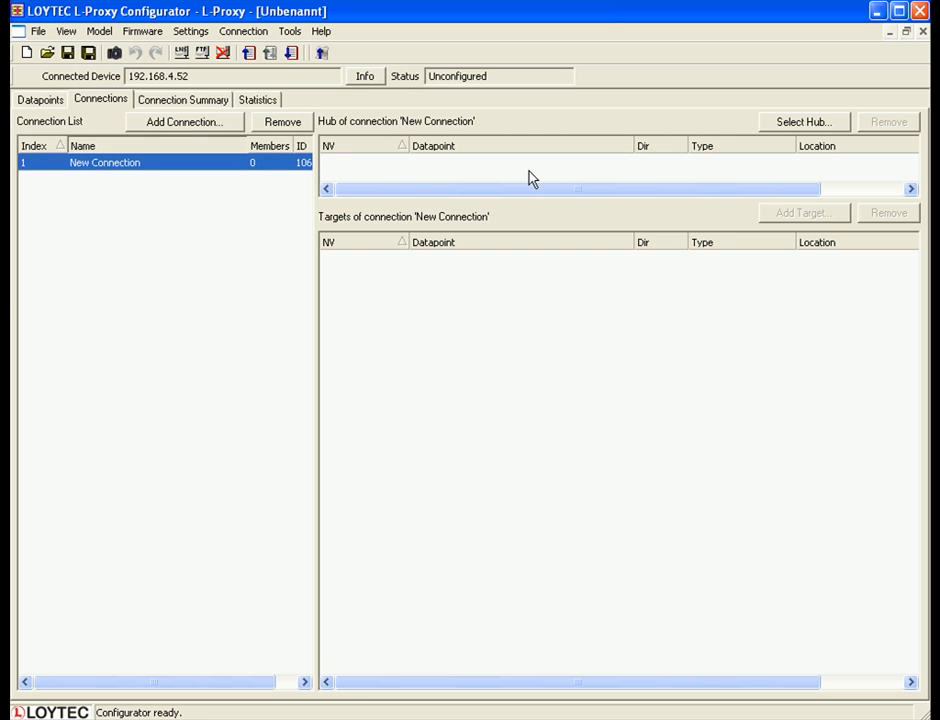
{"action": "left_click", "coordinate": [795, 124]}
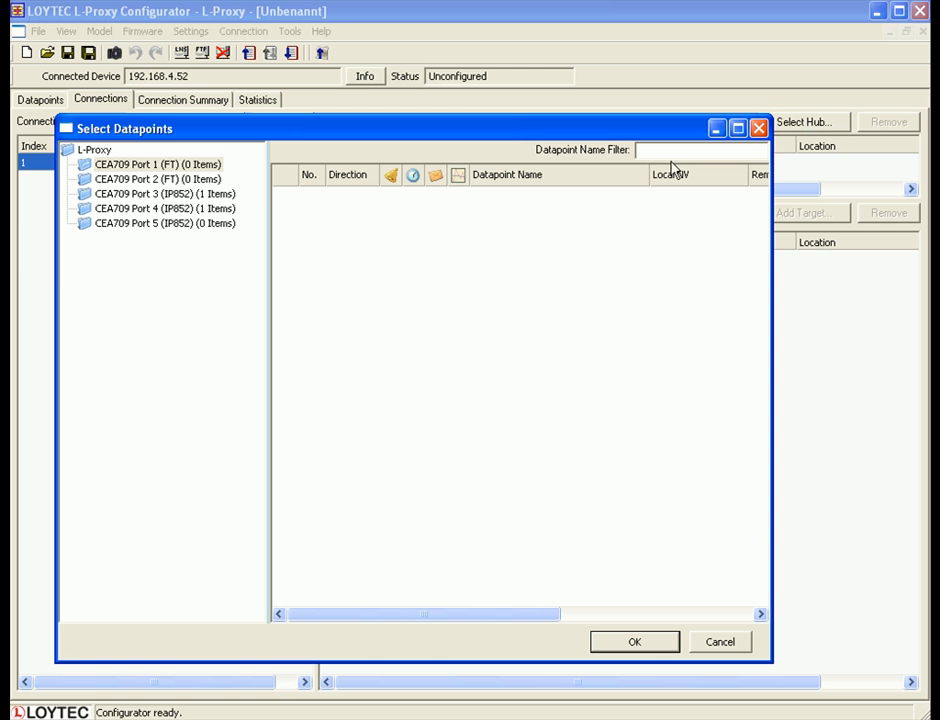
{"action": "left_click", "coordinate": [185, 195]}
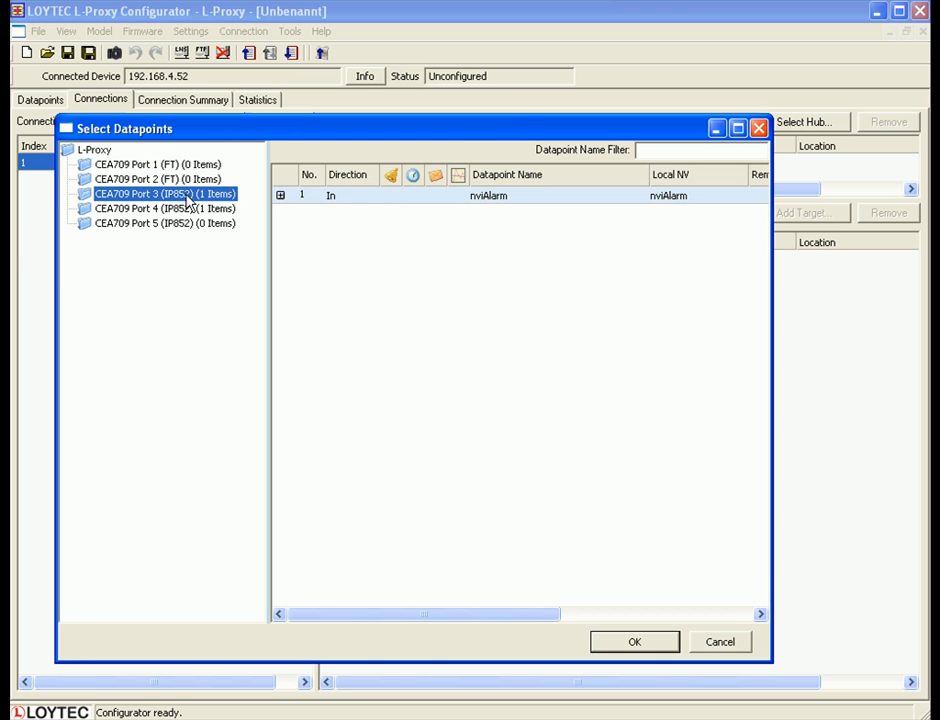
{"action": "left_click", "coordinate": [396, 200]}
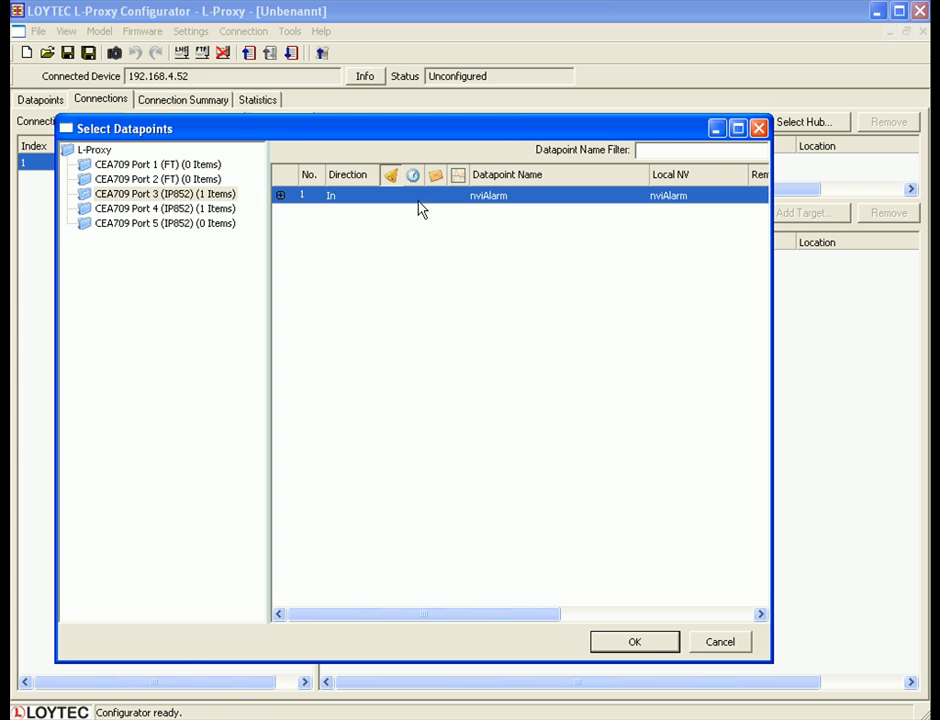
{"action": "left_click", "coordinate": [643, 645]}
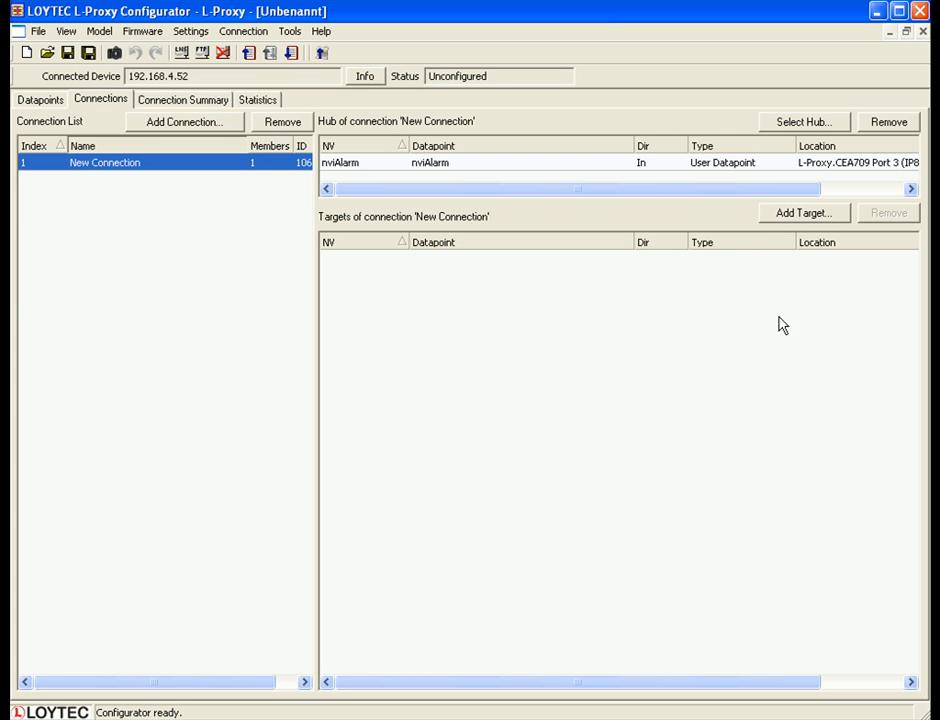
Add nvoAlarm from CEA709 Port 4 (IP852) as the target of the new connection.
{"action": "left_click", "coordinate": [834, 216]}
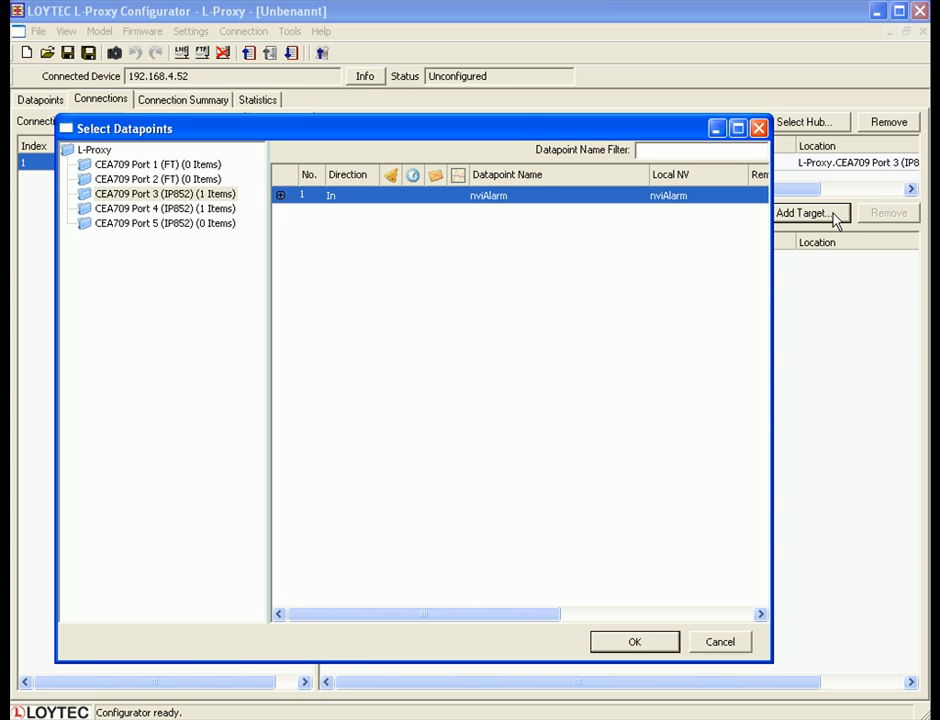
{"action": "left_click", "coordinate": [213, 210]}
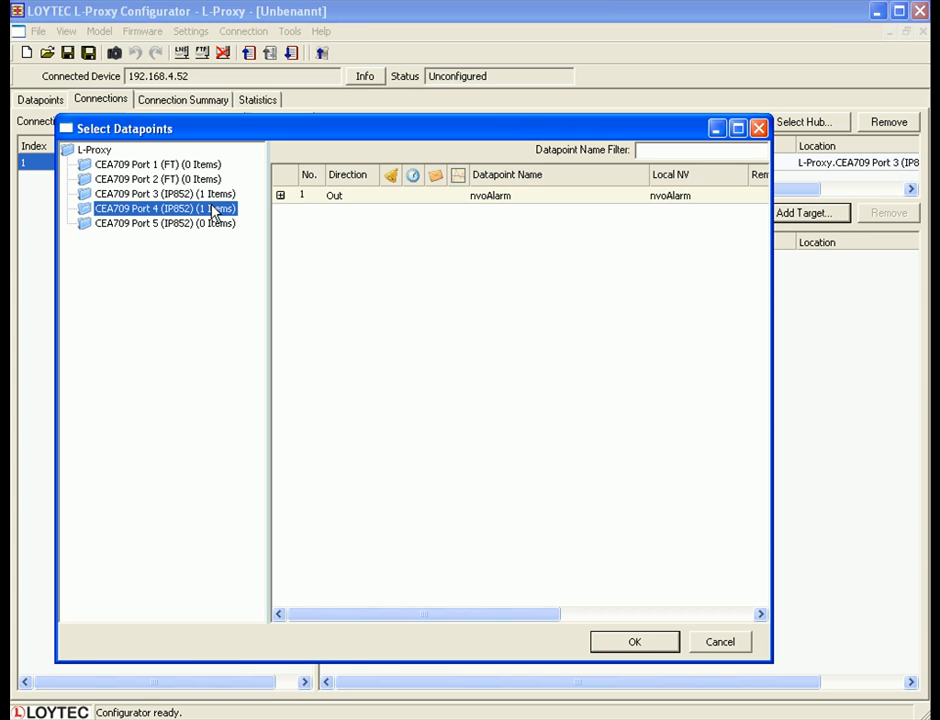
{"action": "left_click", "coordinate": [380, 198]}
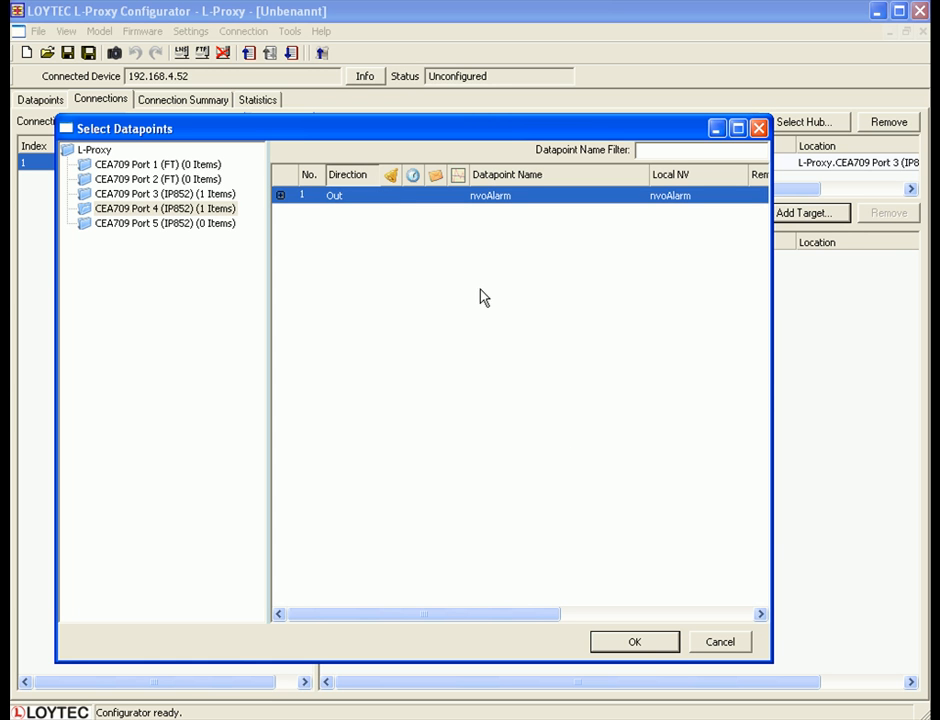
{"action": "left_click", "coordinate": [649, 646]}
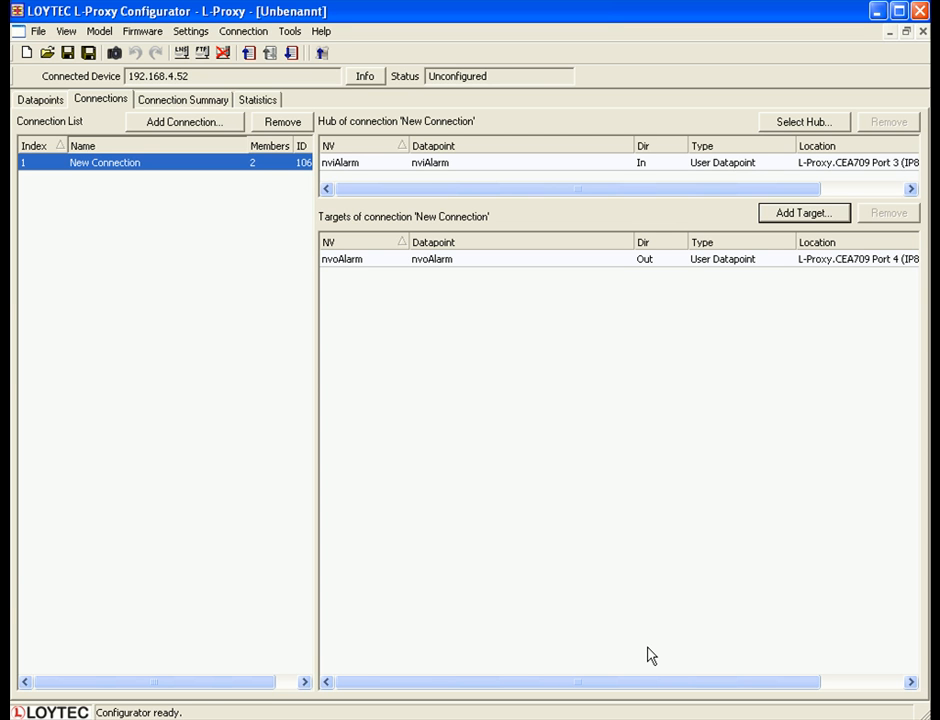
{"action": "left_click", "coordinate": [635, 644]}
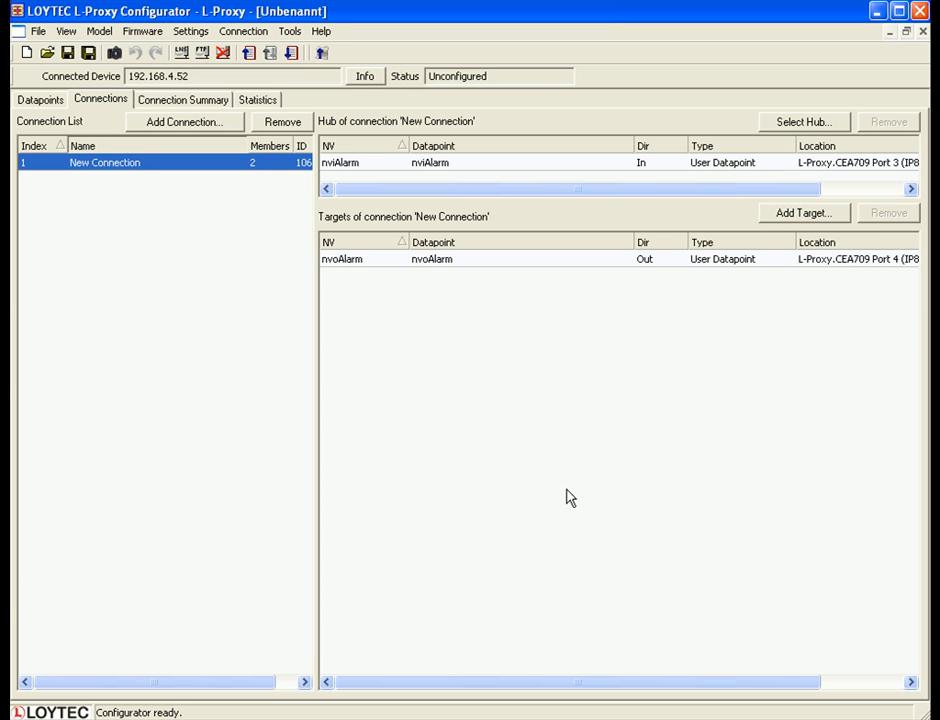
Download the configuration to the connected L-Proxy, accepting the interface changes on Ports 3 and 4.
{"action": "left_click", "coordinate": [293, 60]}
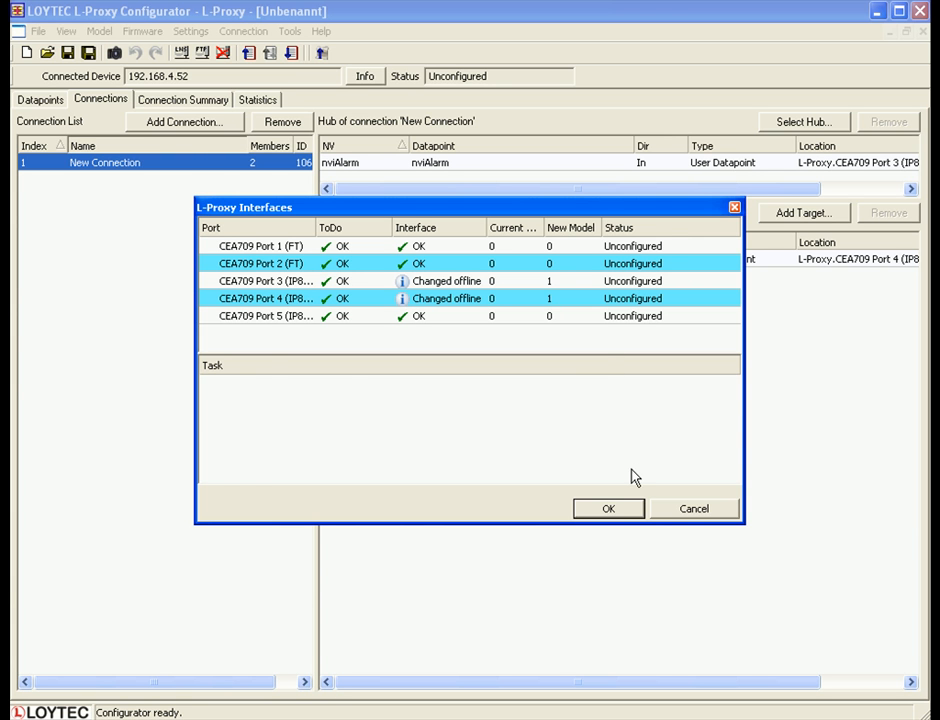
{"action": "left_click", "coordinate": [620, 508]}
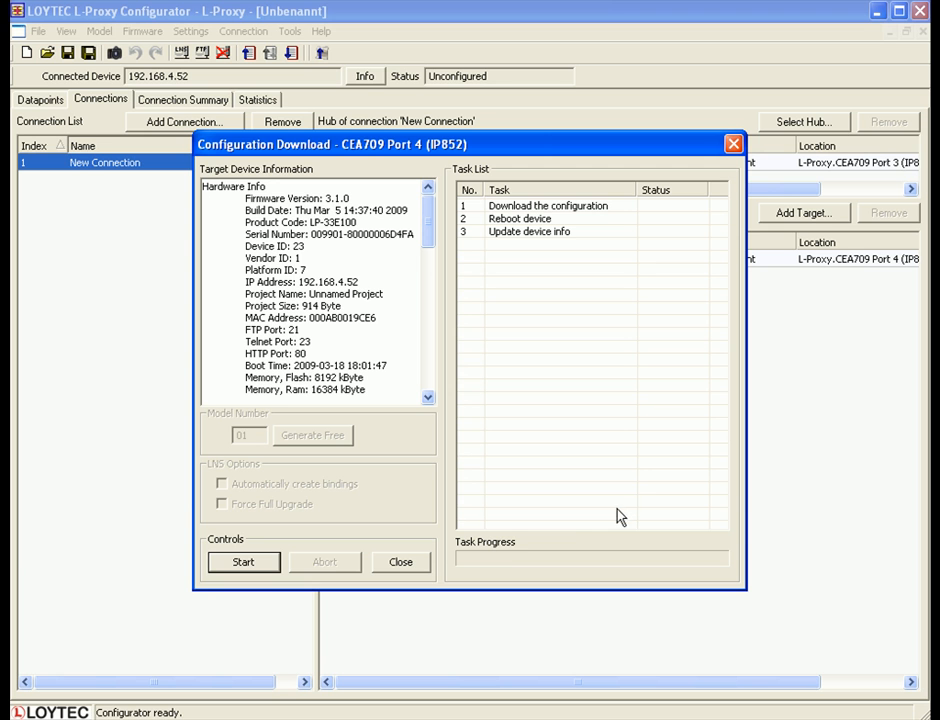
{"action": "left_click", "coordinate": [243, 563]}
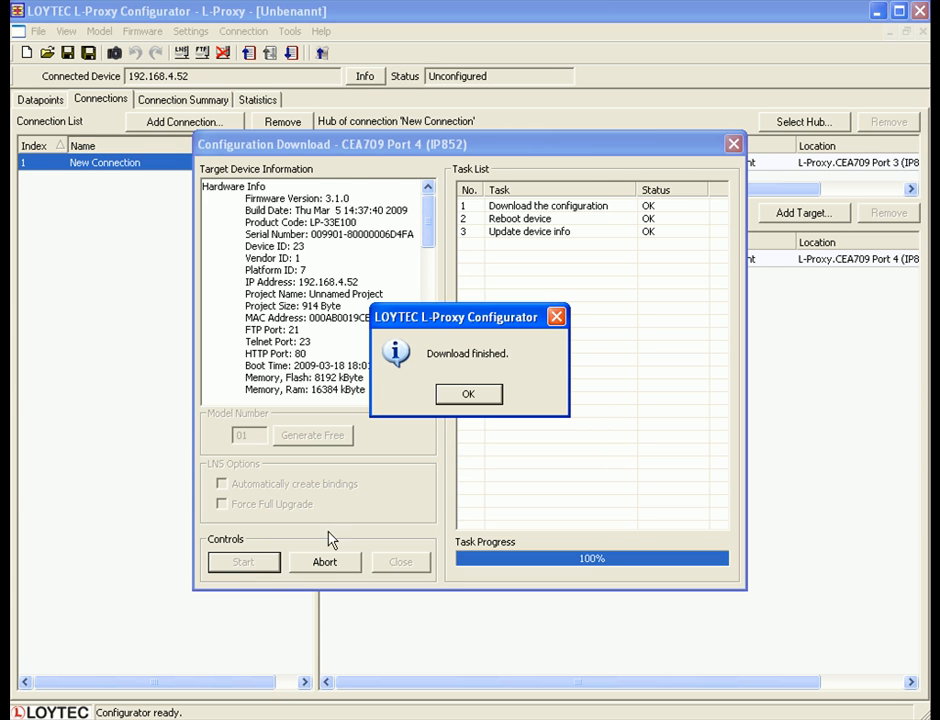
{"action": "left_click", "coordinate": [479, 398]}
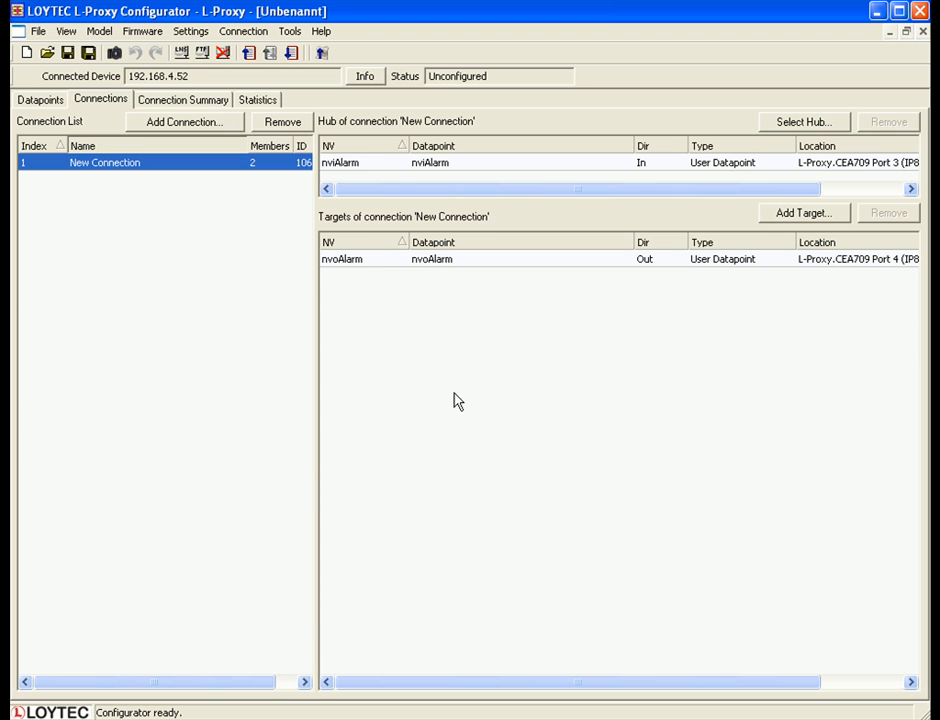
Review the datapoints configured on CEA709 Port 3 (IP852) and CEA709 Port 4 (IP852).
{"action": "left_click", "coordinate": [38, 102]}
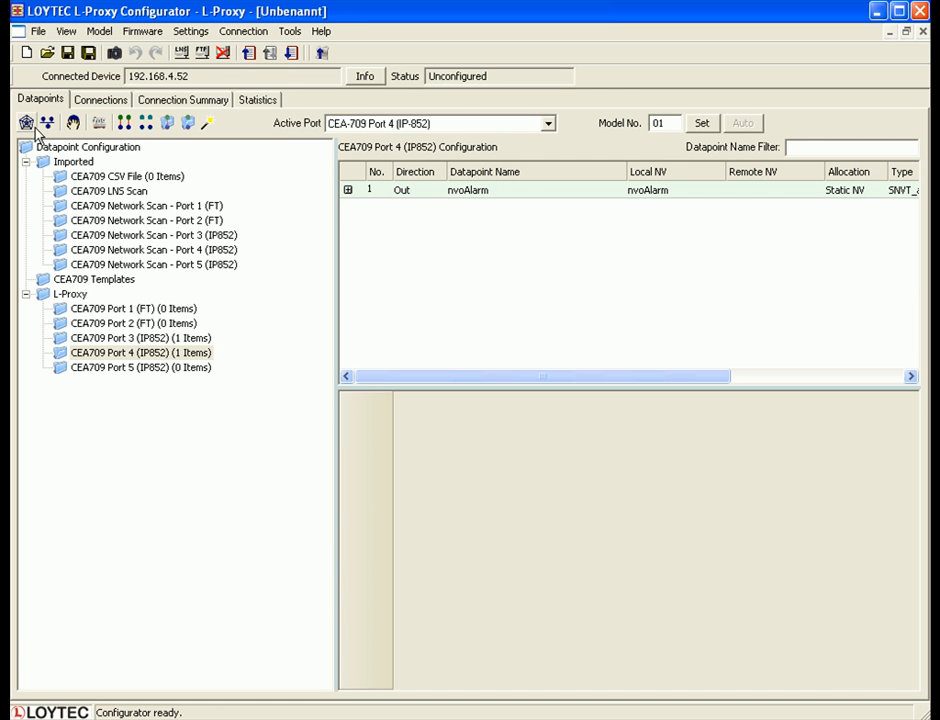
{"action": "left_click", "coordinate": [77, 339]}
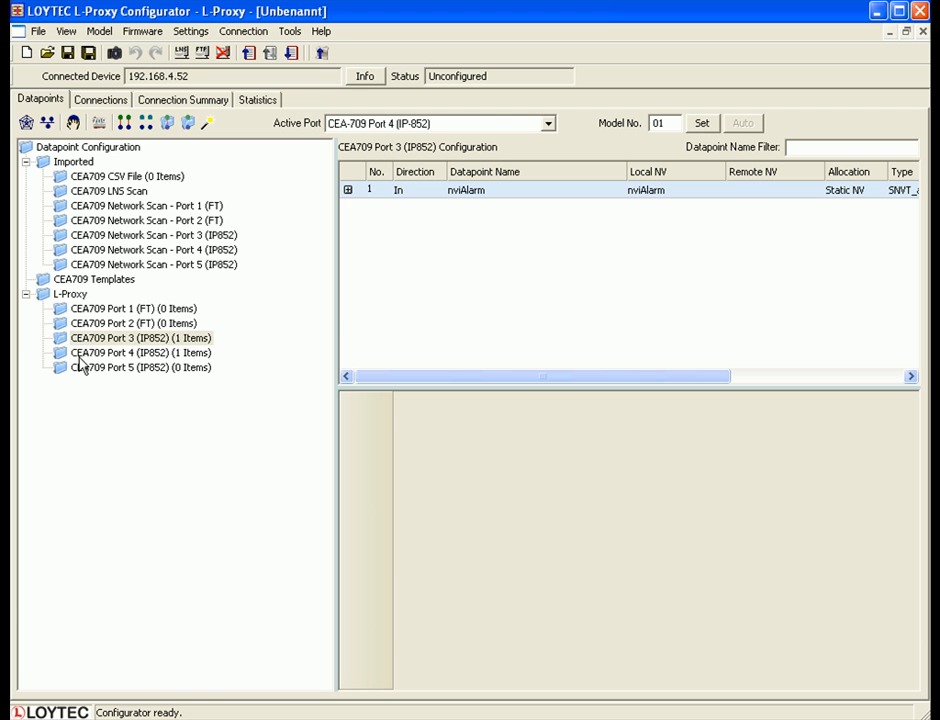
{"action": "left_click", "coordinate": [80, 357]}
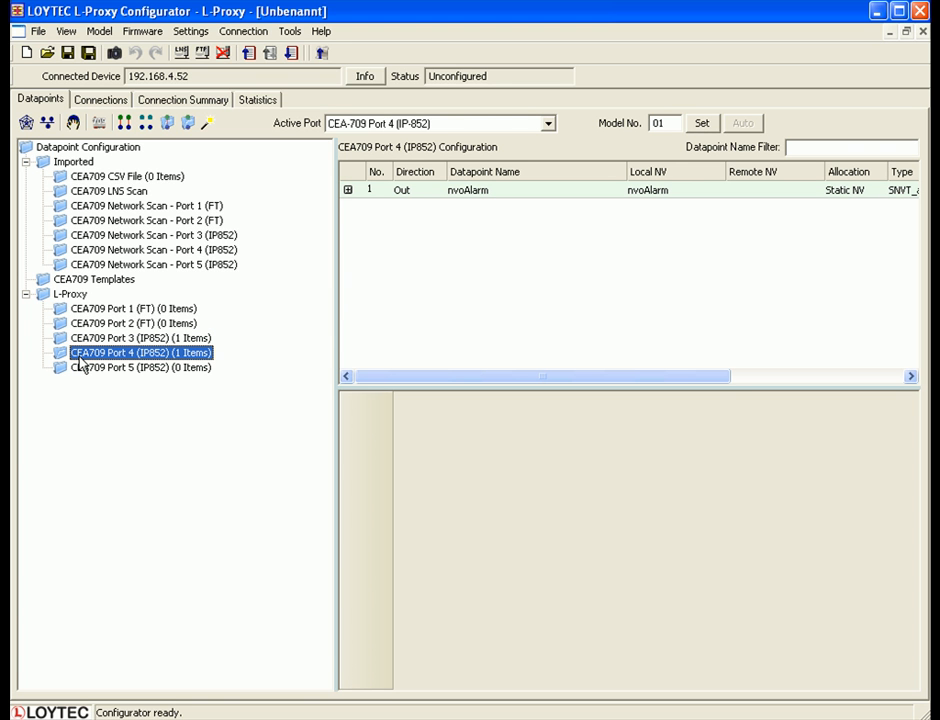